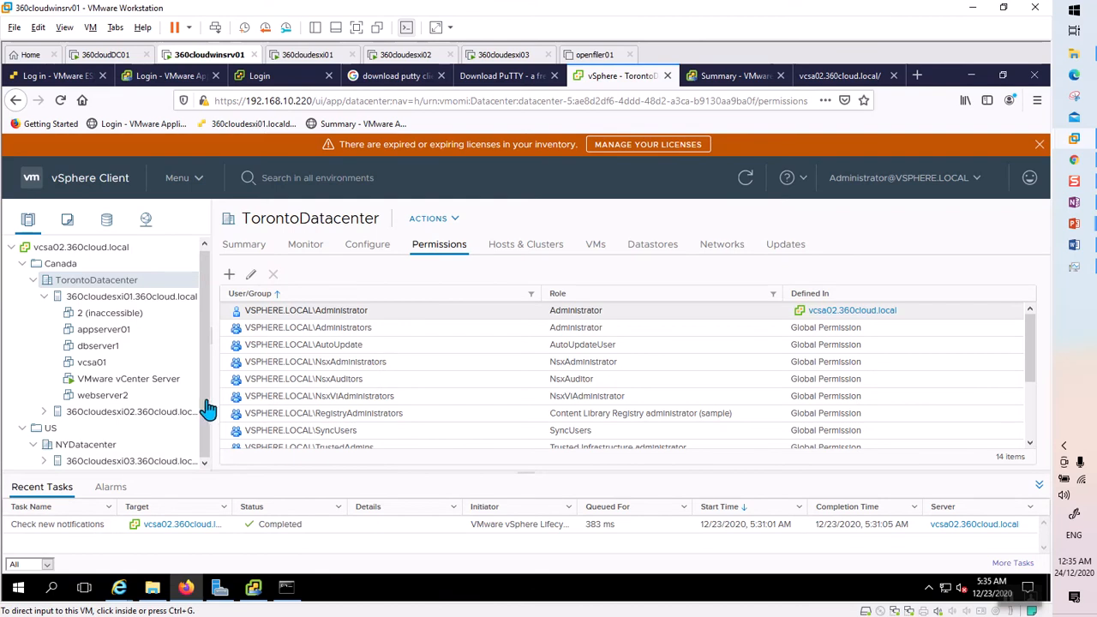
# Open the Single Sign On Configuration page under Administration.
pyautogui.click(199, 183)
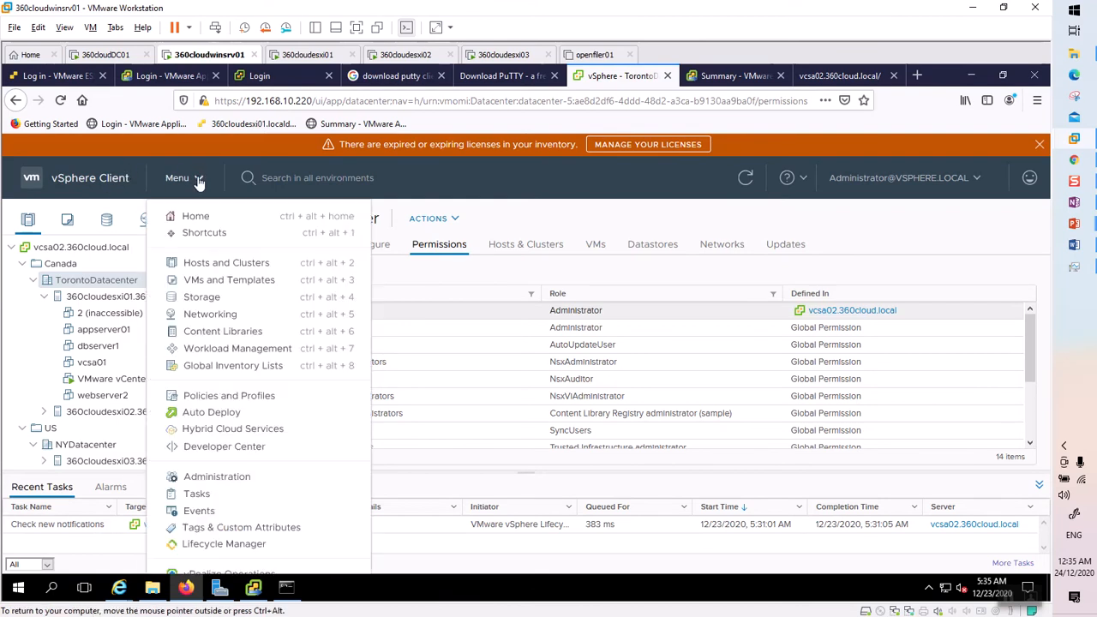
pyautogui.click(217, 478)
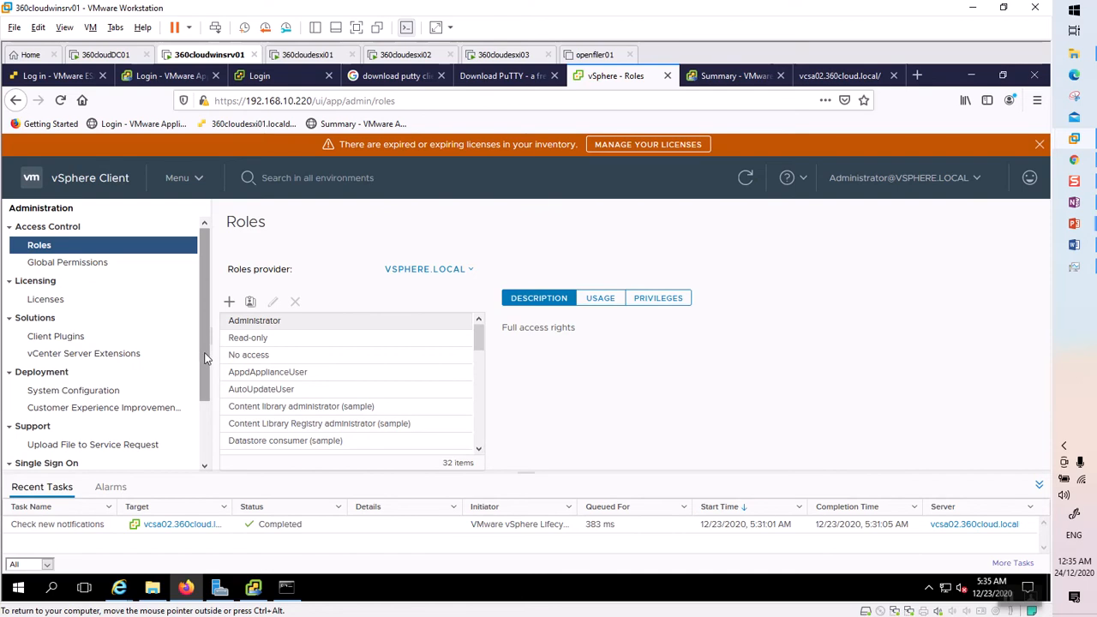
pyautogui.scroll(-2, 204, 377)
pyautogui.click(128, 424)
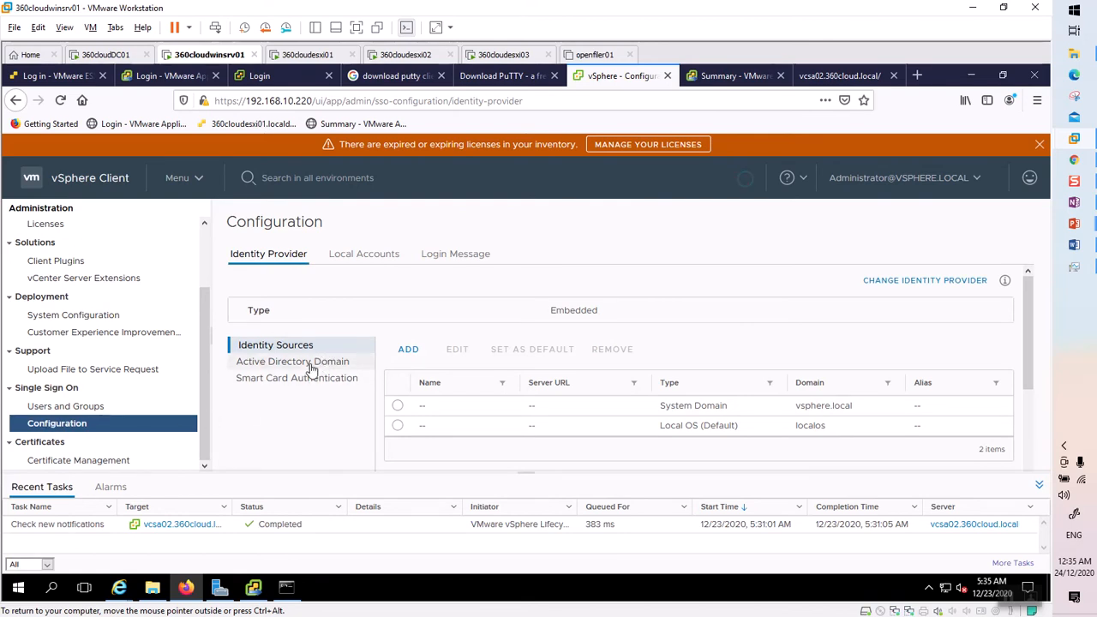
# Confirm vcsa02 is joined to the 360CLOUD.LOCAL domain, then view the identity sources.
pyautogui.click(310, 367)
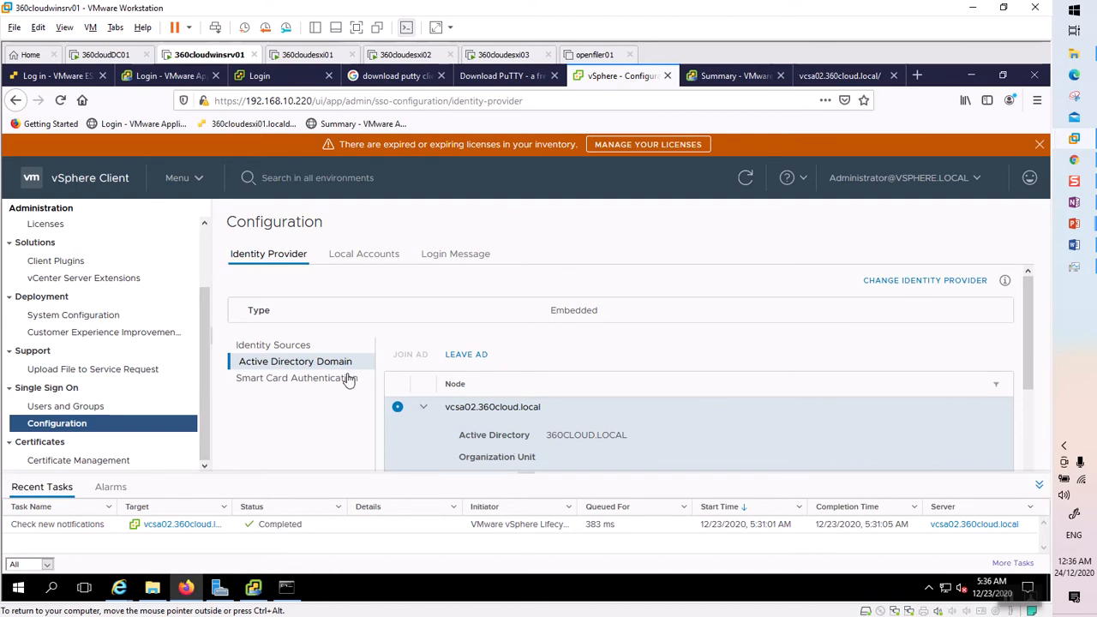
pyautogui.click(276, 346)
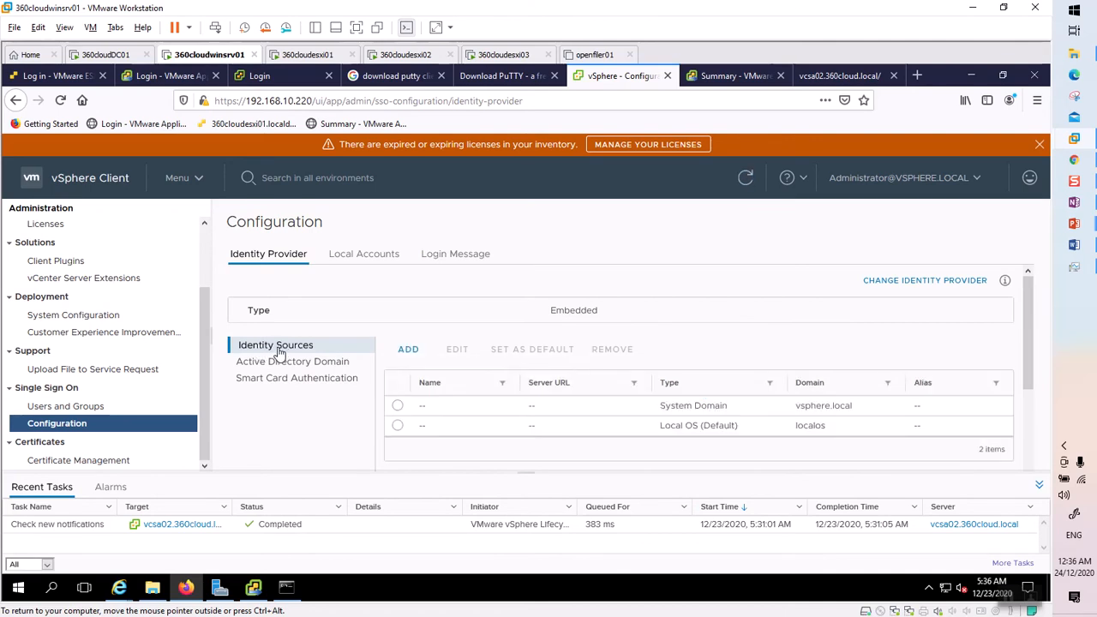
# Add 360CLOUD.LOCAL as an Integrated Windows Authentication identity source using the machine account.
pyautogui.click(409, 349)
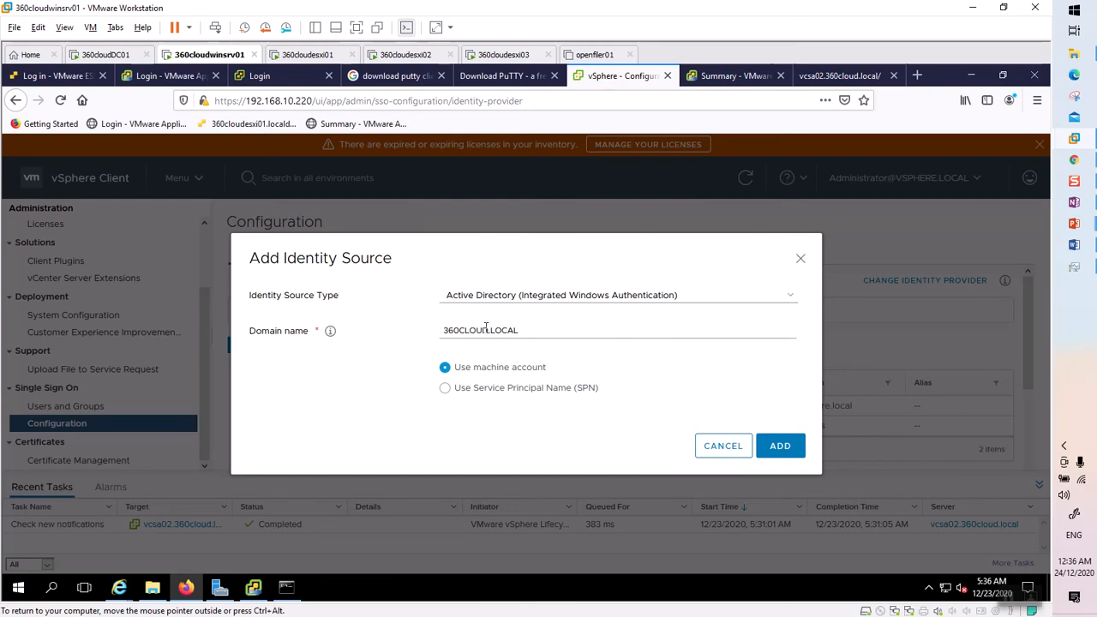
pyautogui.click(795, 449)
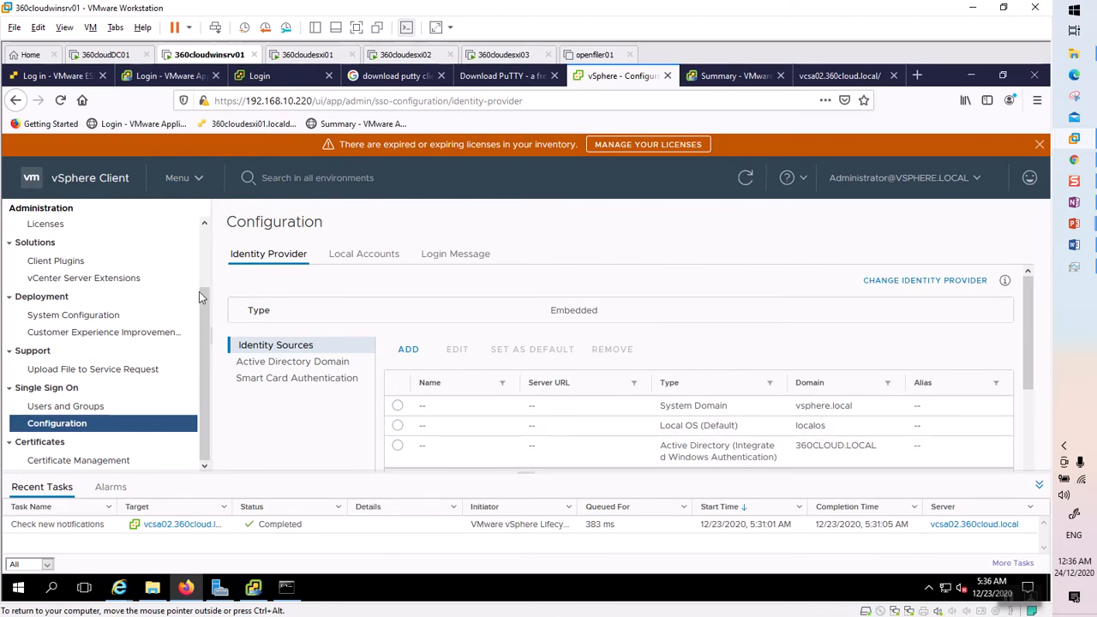
# Select vcsa02.360cloud.local in Hosts and Clusters and show its Permissions list.
pyautogui.click(78, 179)
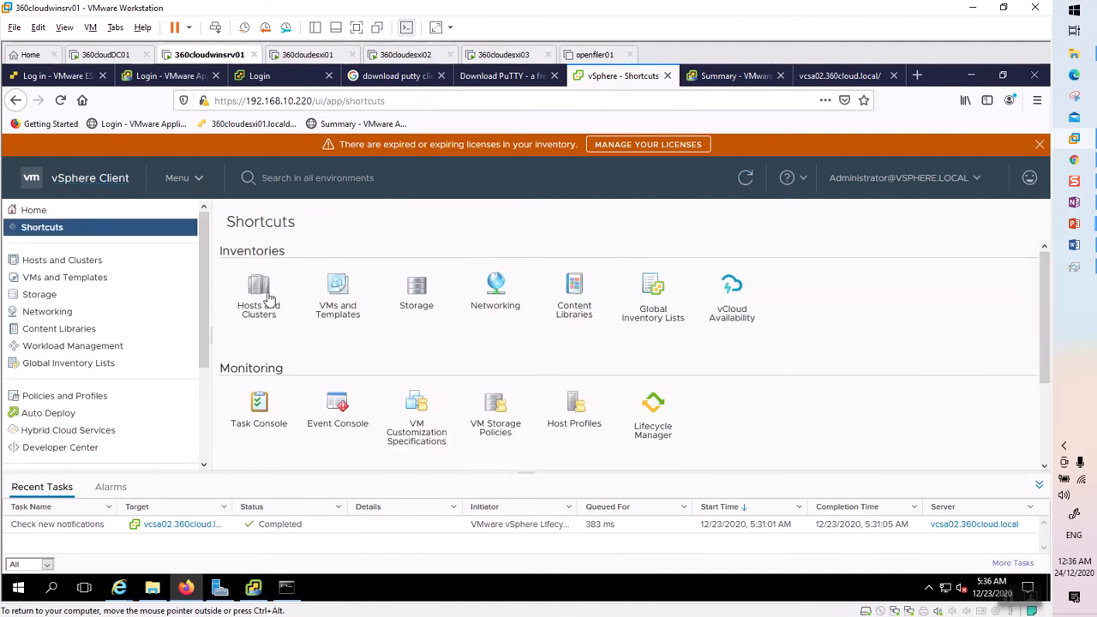
pyautogui.click(267, 297)
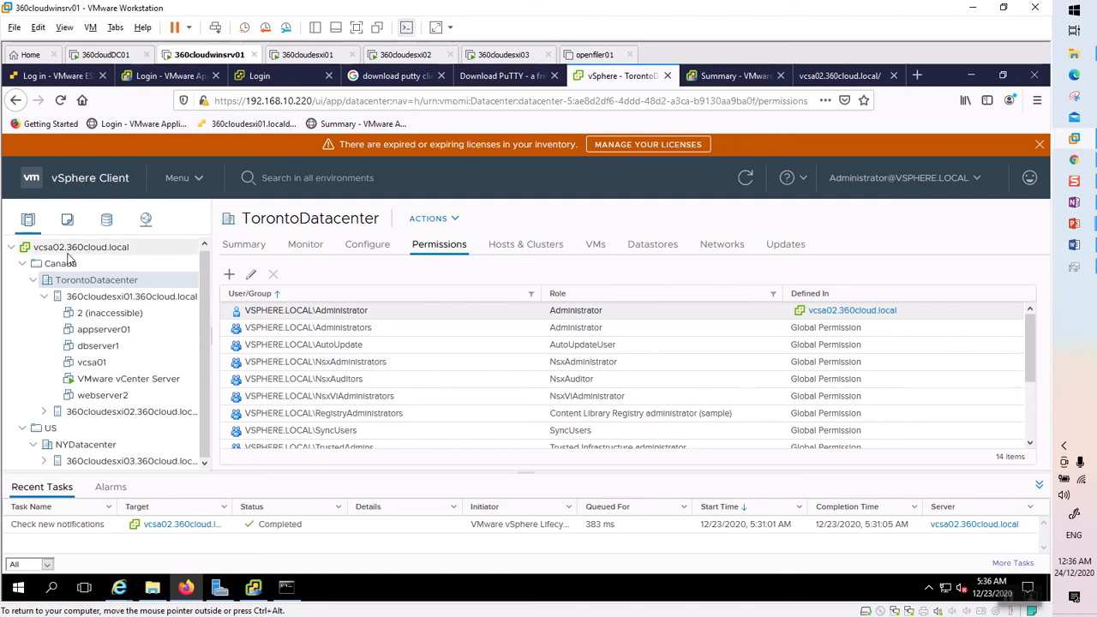
pyautogui.click(78, 249)
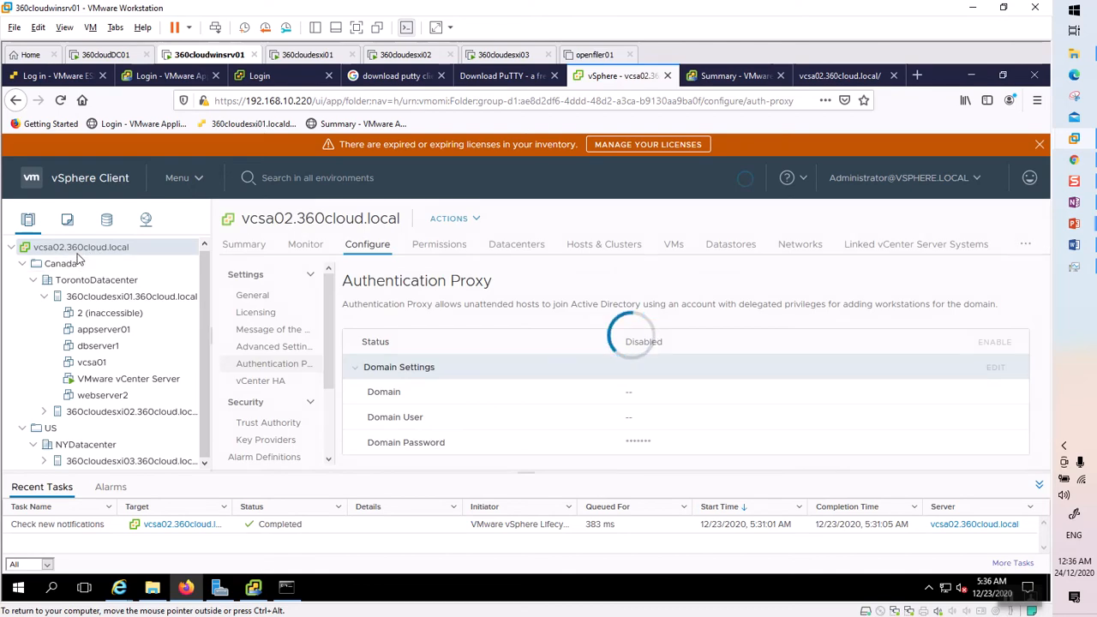
pyautogui.click(439, 246)
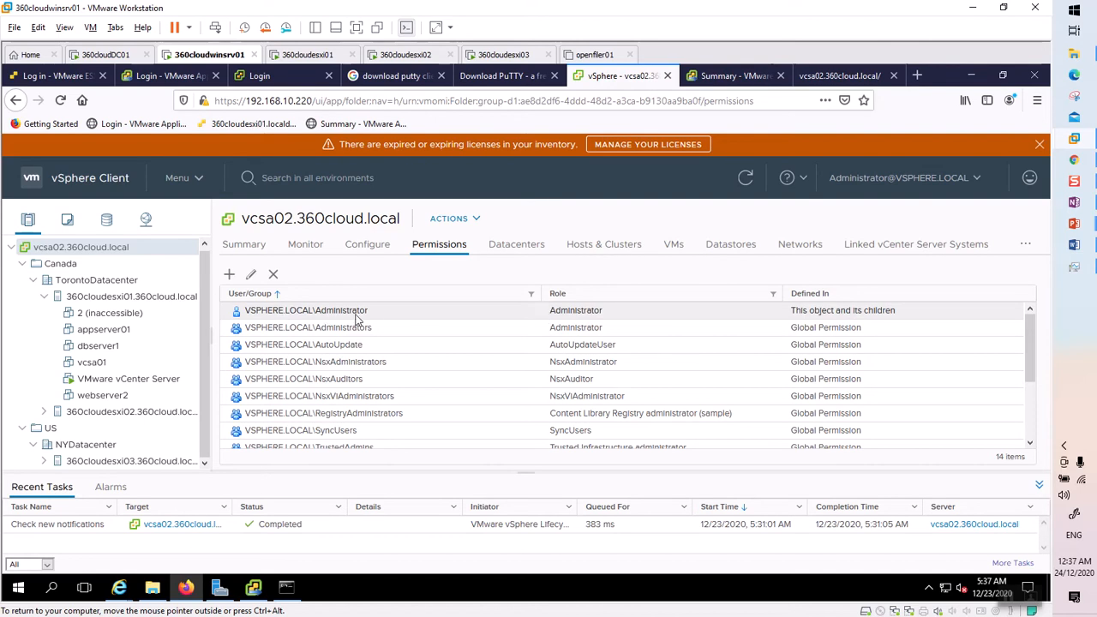
# Add a permission on vcsa02 granting the 360CLOUD.LOCAL domain user the Administrator role.
pyautogui.click(229, 274)
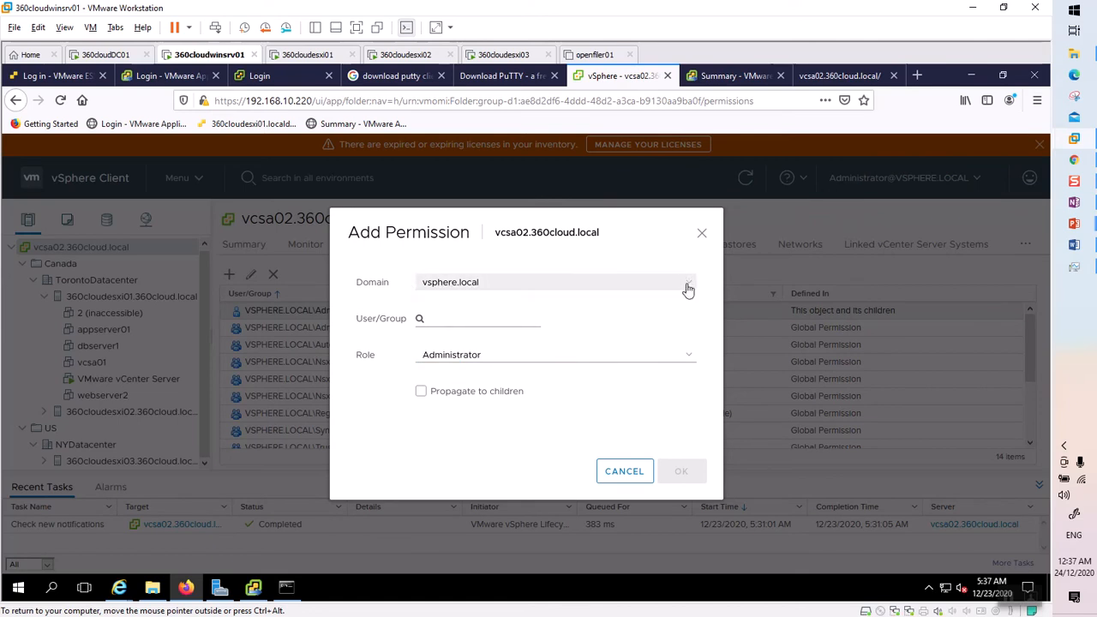
pyautogui.click(687, 289)
pyautogui.click(457, 332)
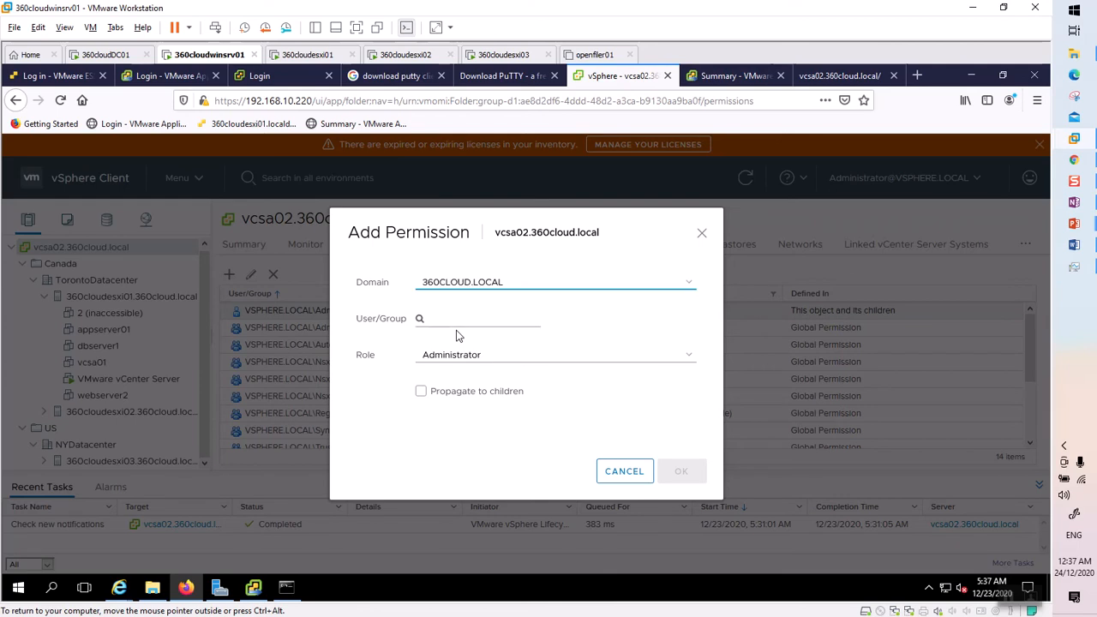
pyautogui.click(470, 317)
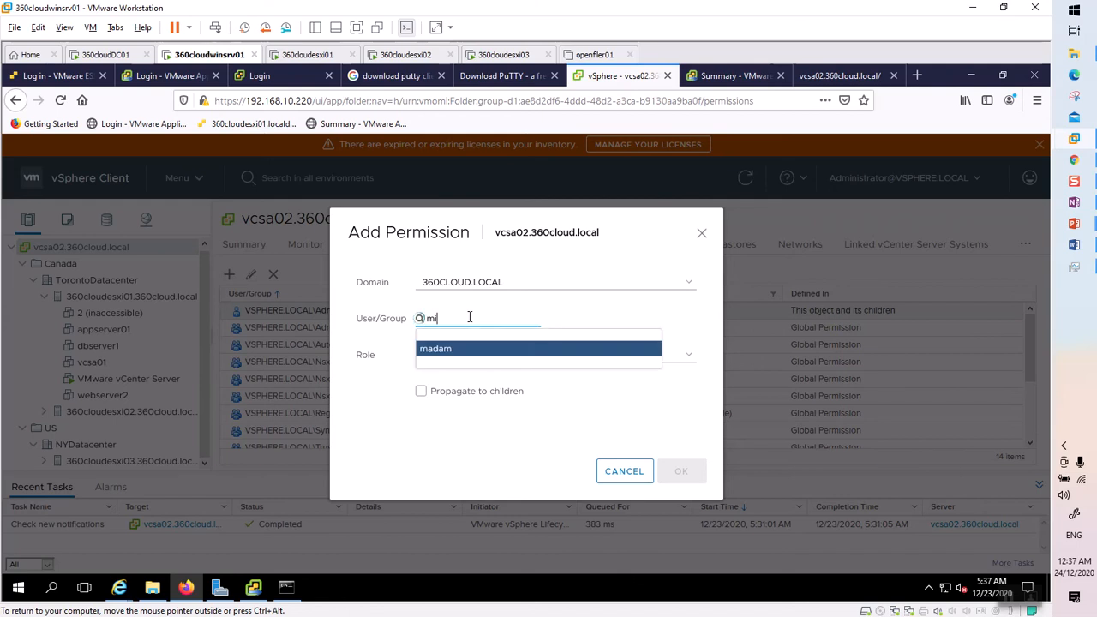
pyautogui.click(437, 351)
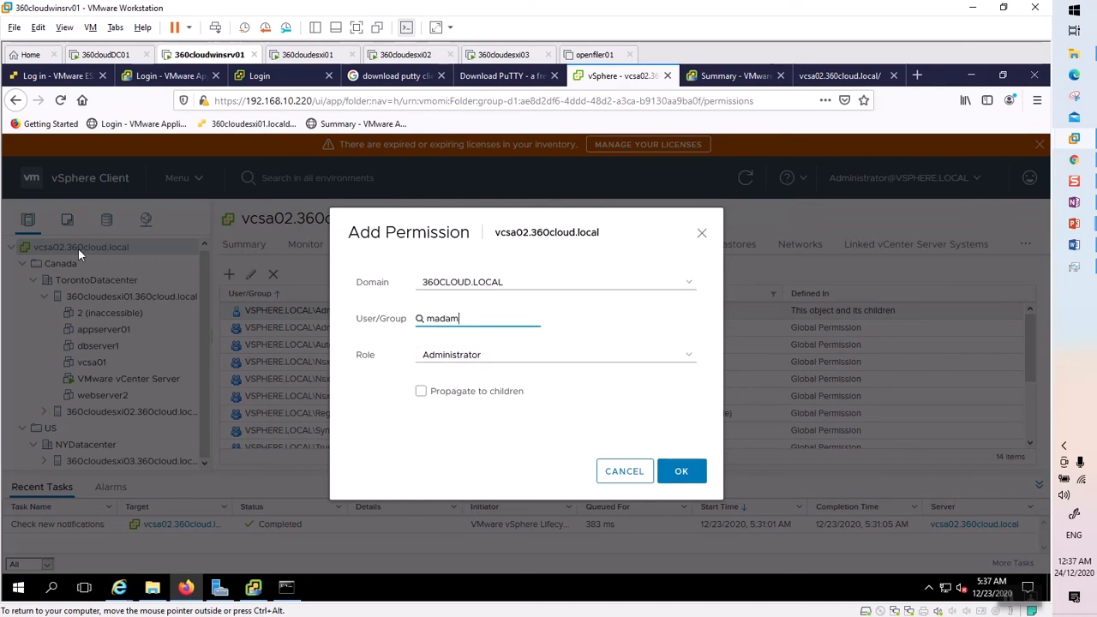
pyautogui.click(543, 362)
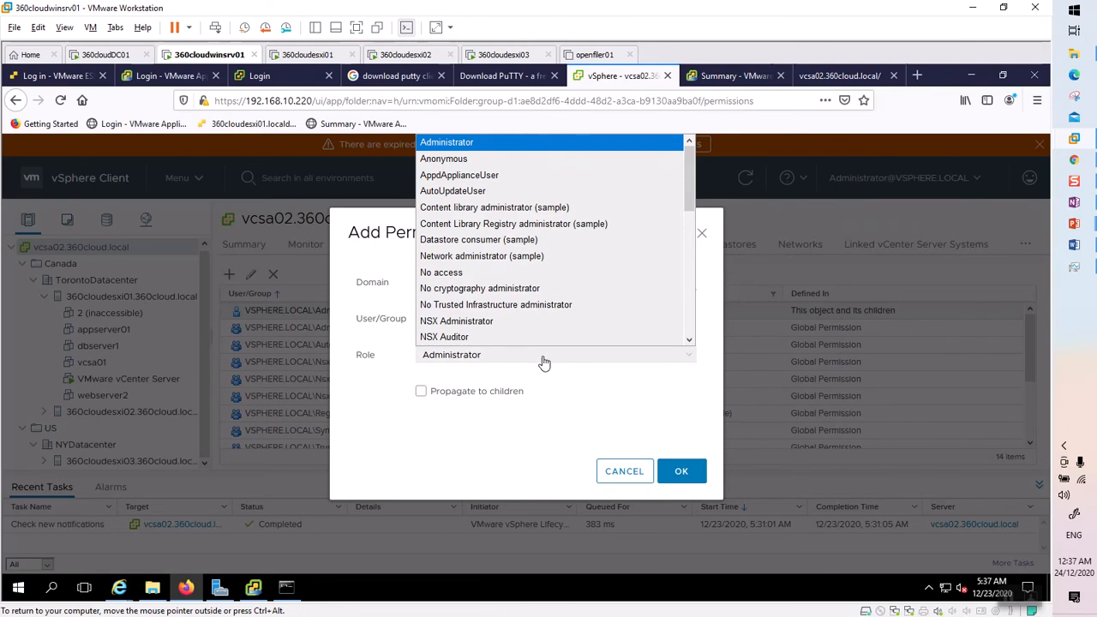
pyautogui.press('v')
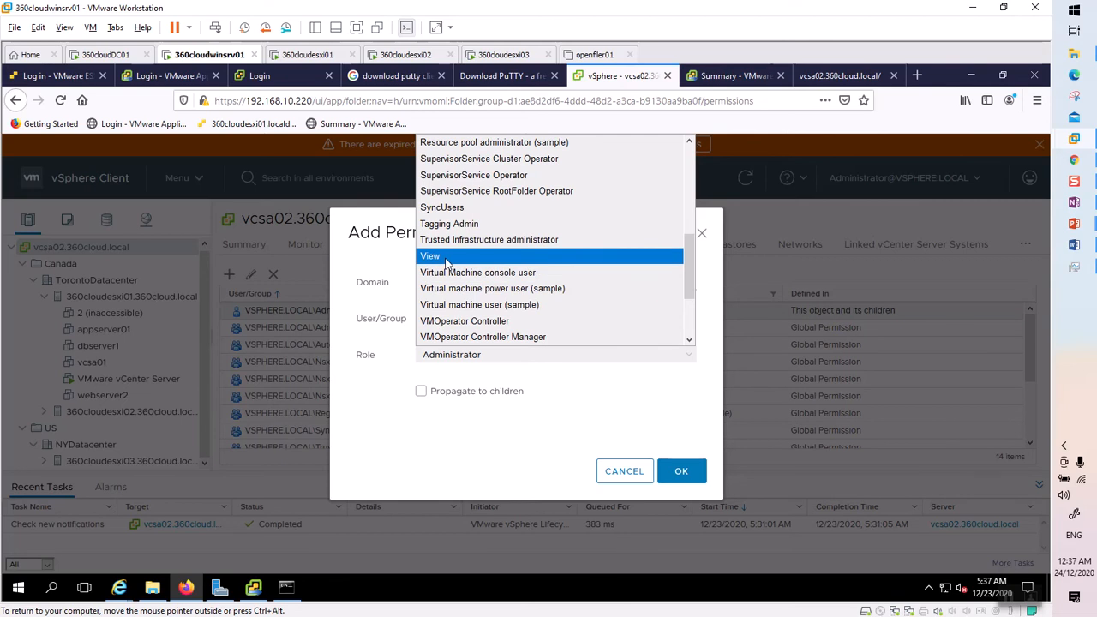
pyautogui.scroll(5, 514, 304)
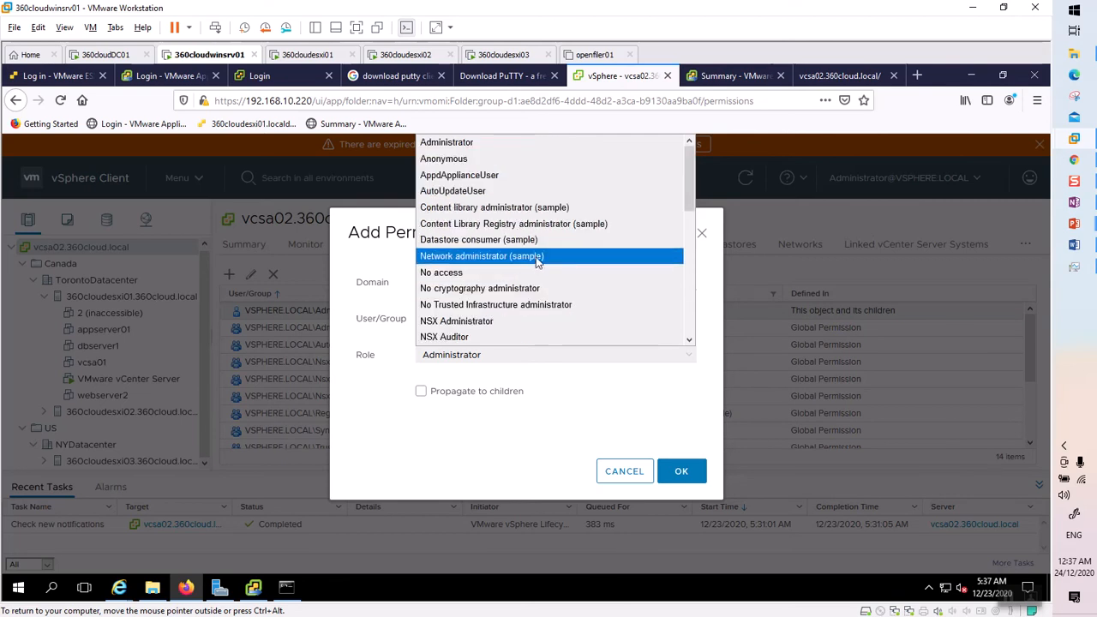
pyautogui.click(453, 144)
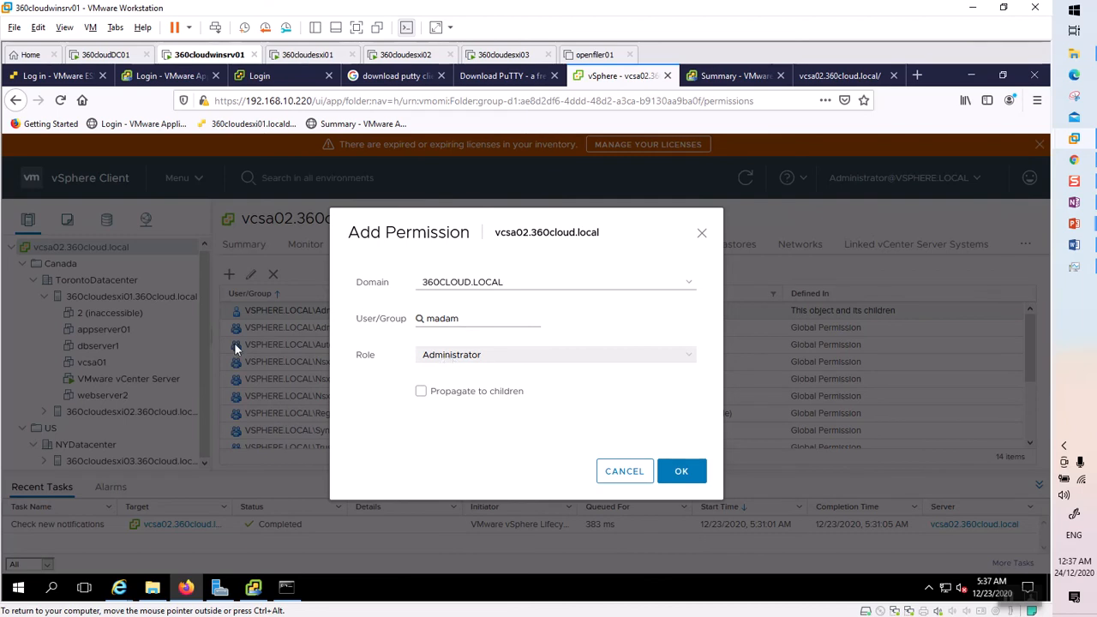
pyautogui.click(678, 470)
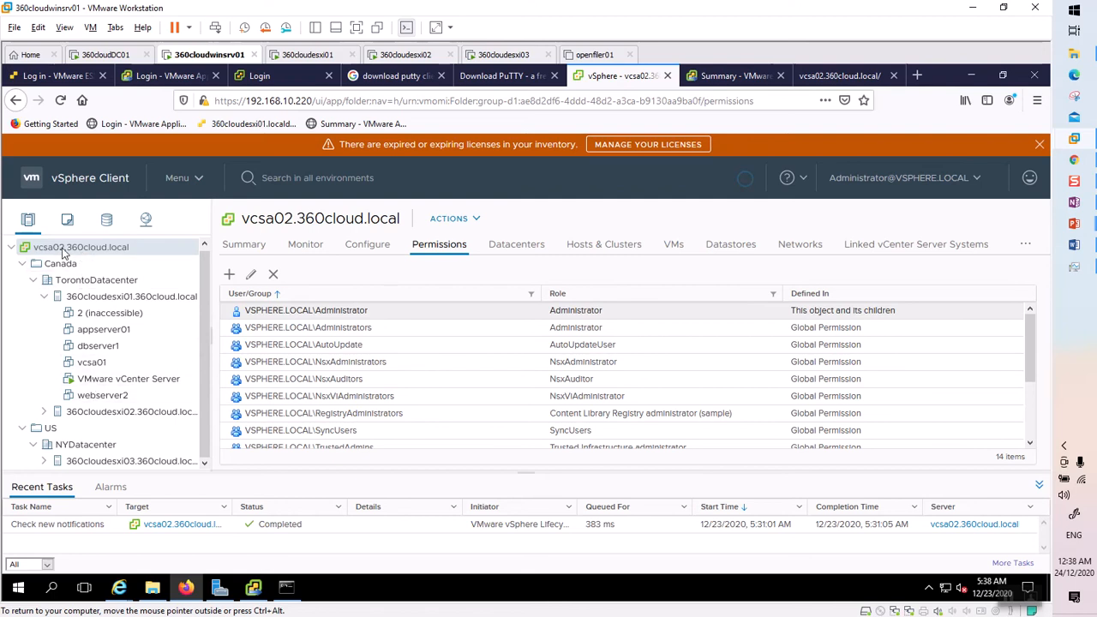
# Review permissions on host 360cloudesxi01, then on vcsa02 showing the domain user as Administrator.
pyautogui.click(111, 297)
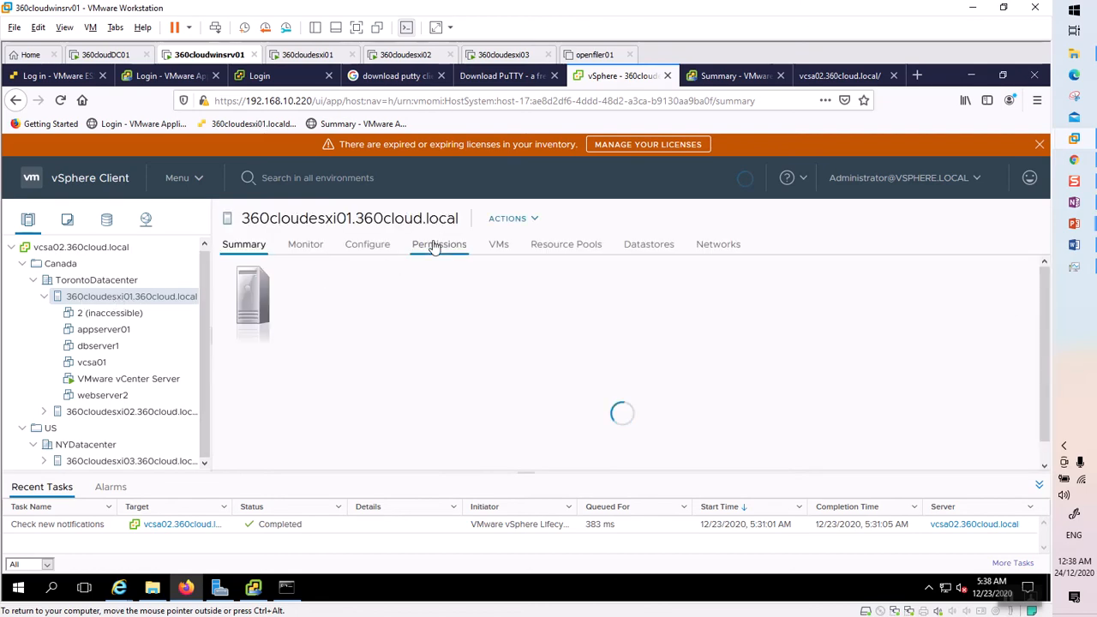
pyautogui.click(435, 246)
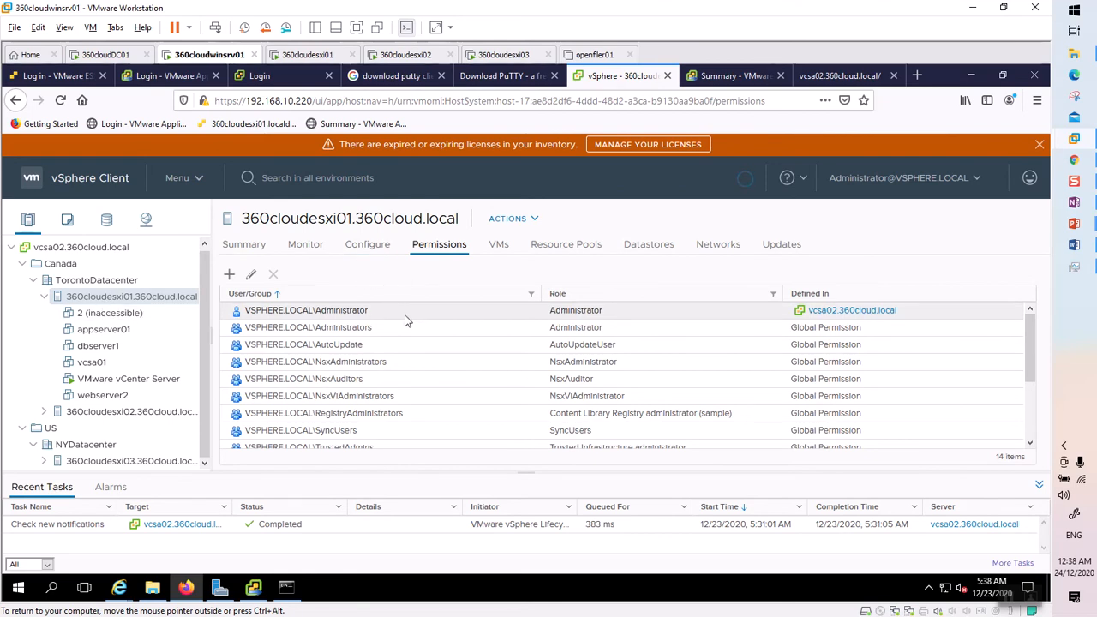
pyautogui.scroll(-1, 322, 353)
pyautogui.scroll(-3, 322, 353)
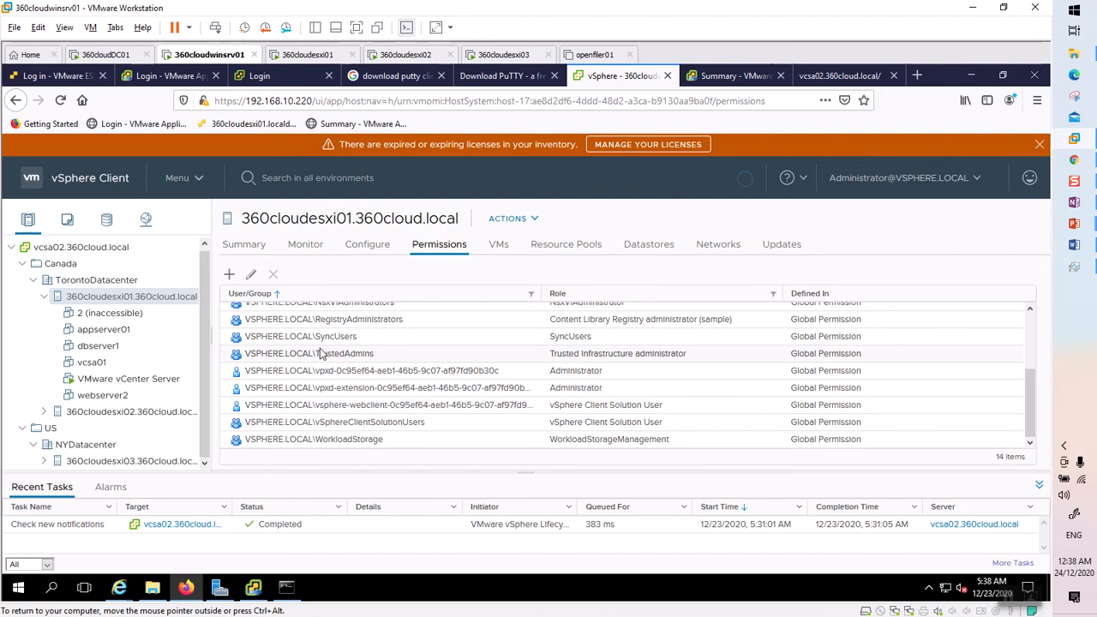
pyautogui.scroll(3, 322, 353)
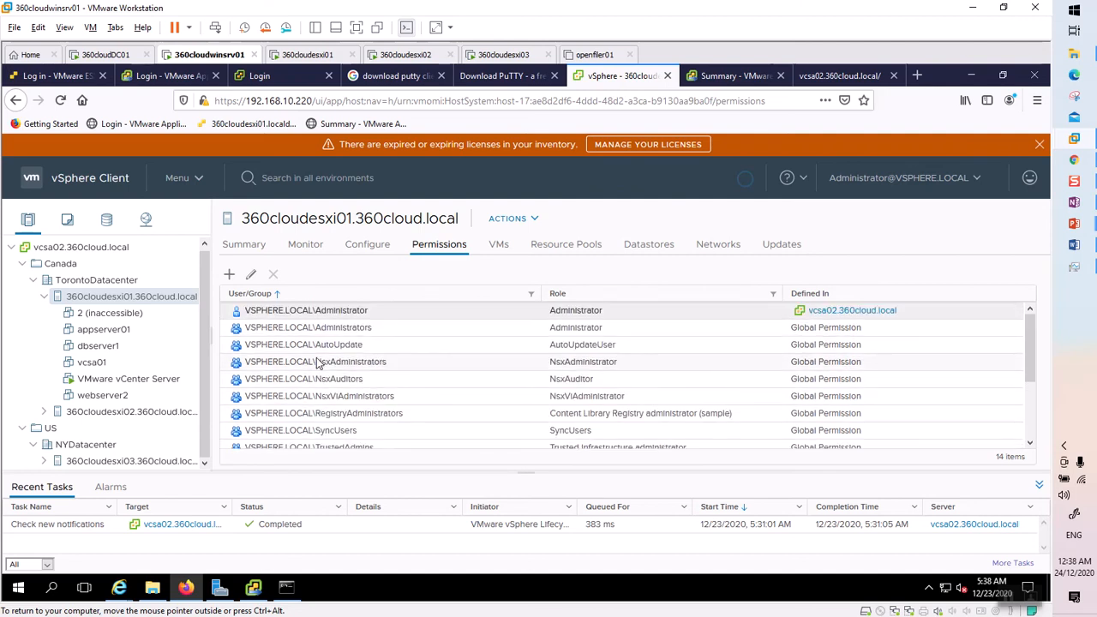
pyautogui.scroll(-3, 317, 362)
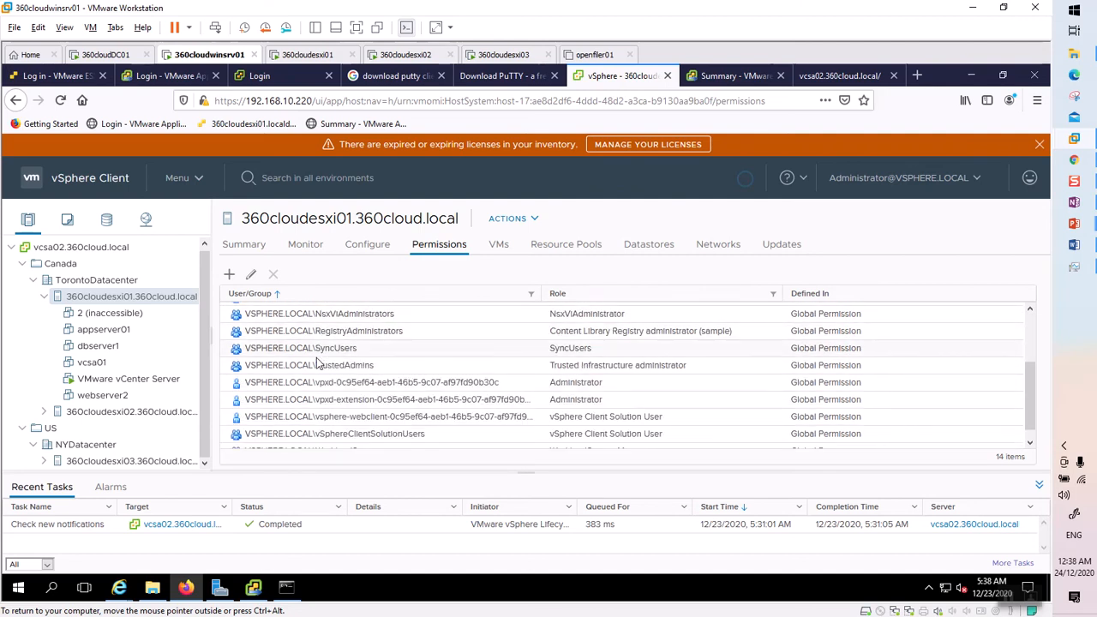
pyautogui.scroll(3, 304, 342)
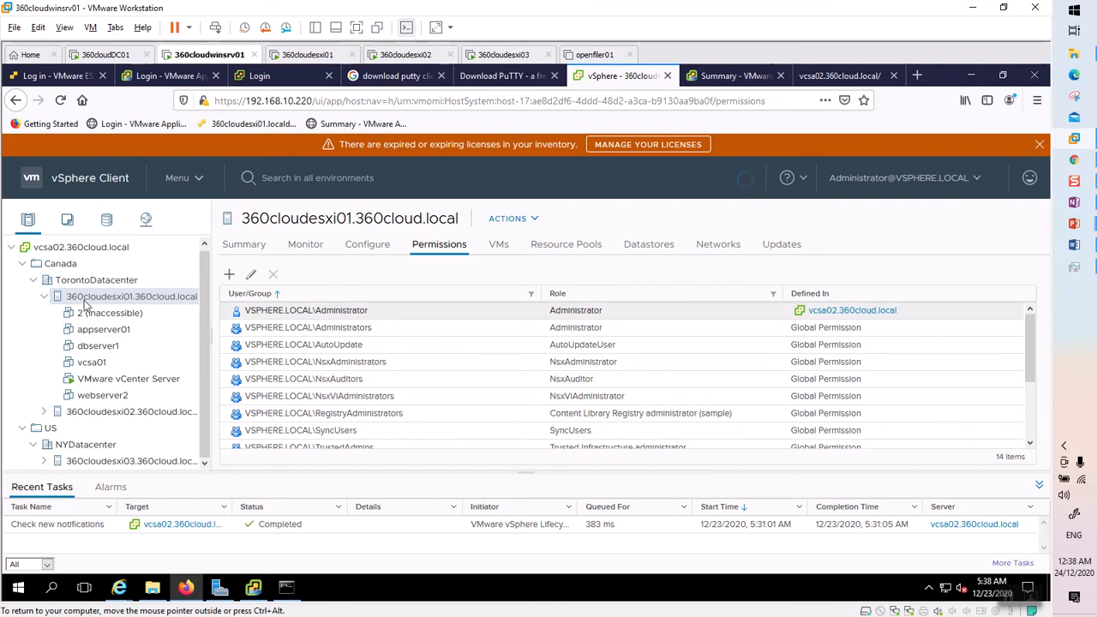
pyautogui.click(96, 382)
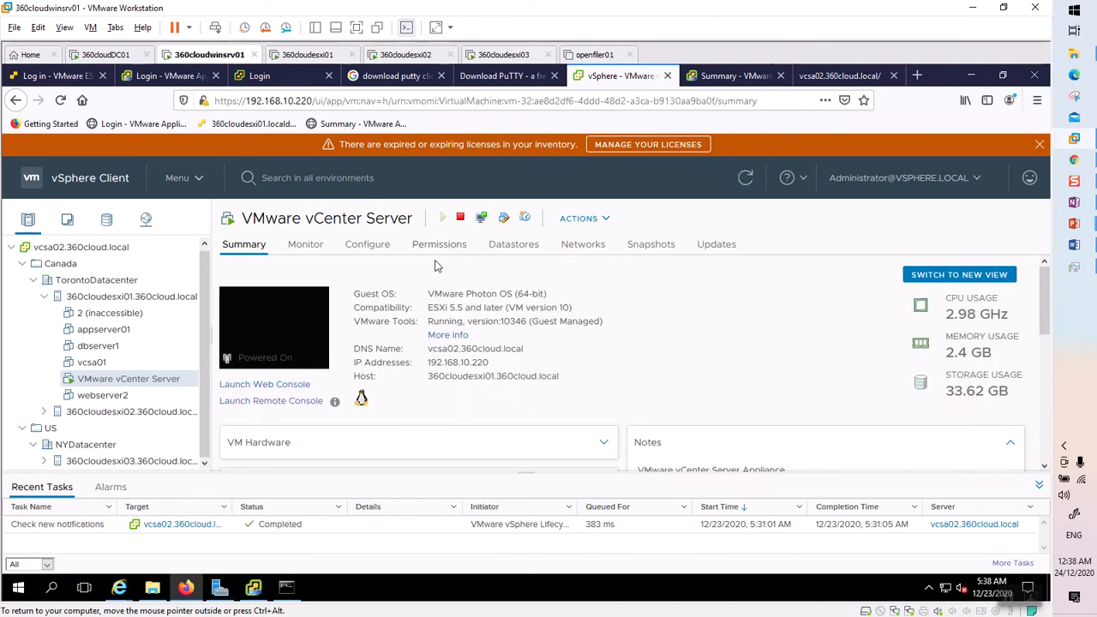
pyautogui.click(73, 248)
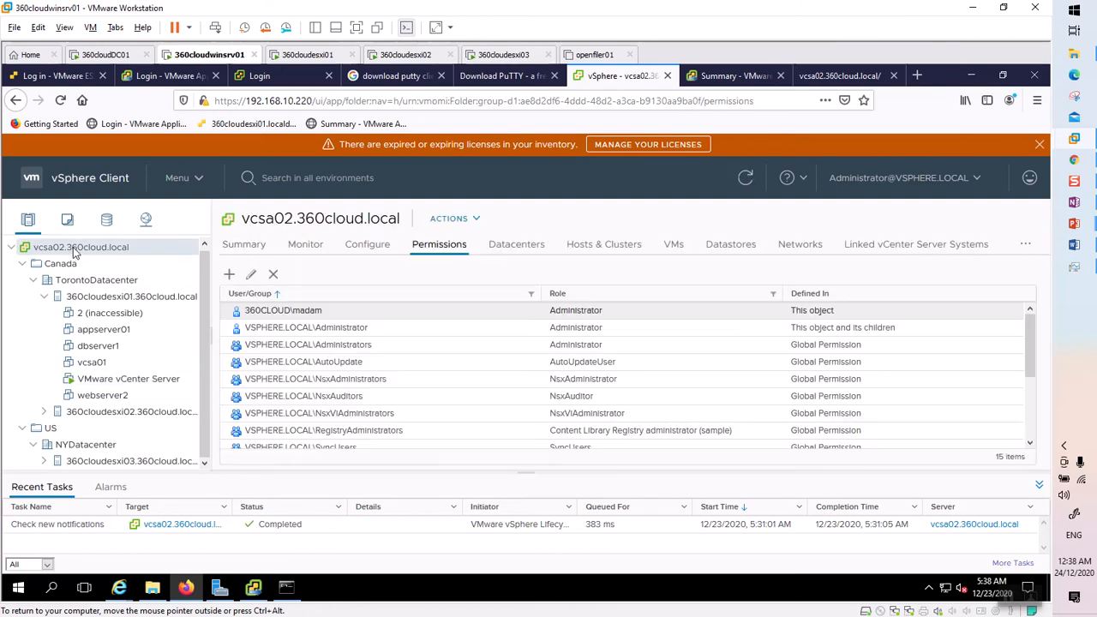
pyautogui.click(978, 180)
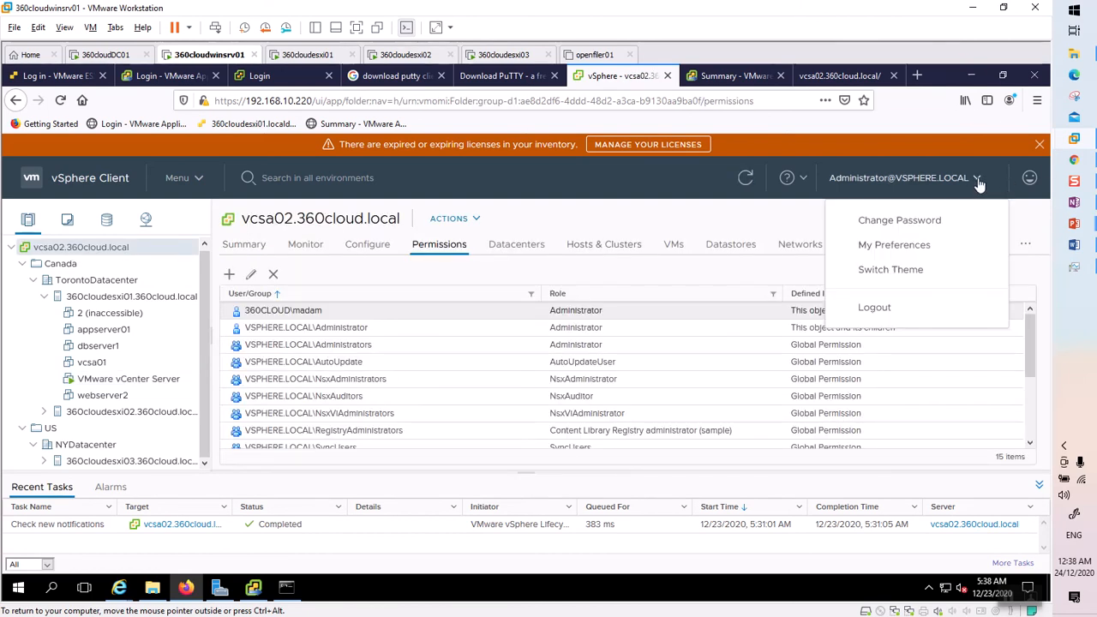
pyautogui.click(885, 310)
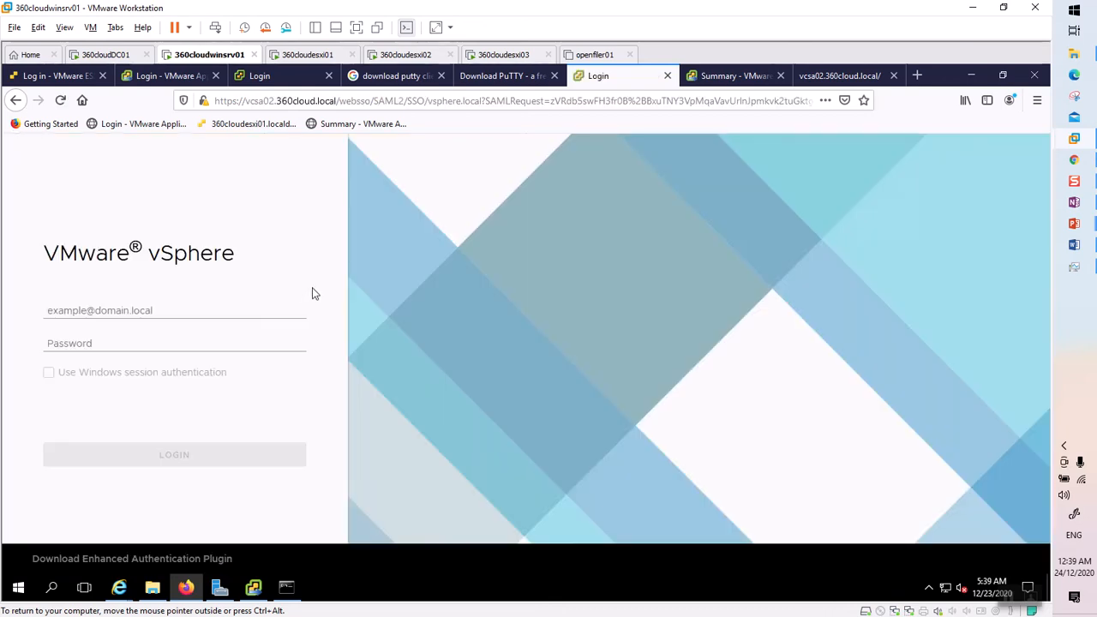
# Start entering the username on the vSphere login page, then switch to the 360cloudDC01 machine.
pyautogui.click(125, 309)
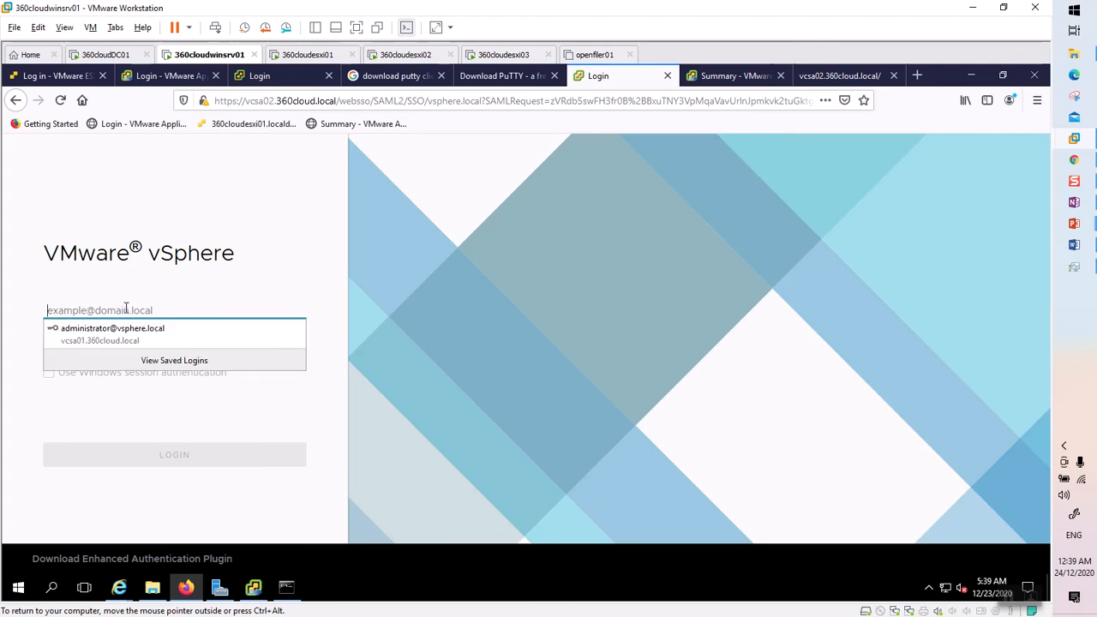
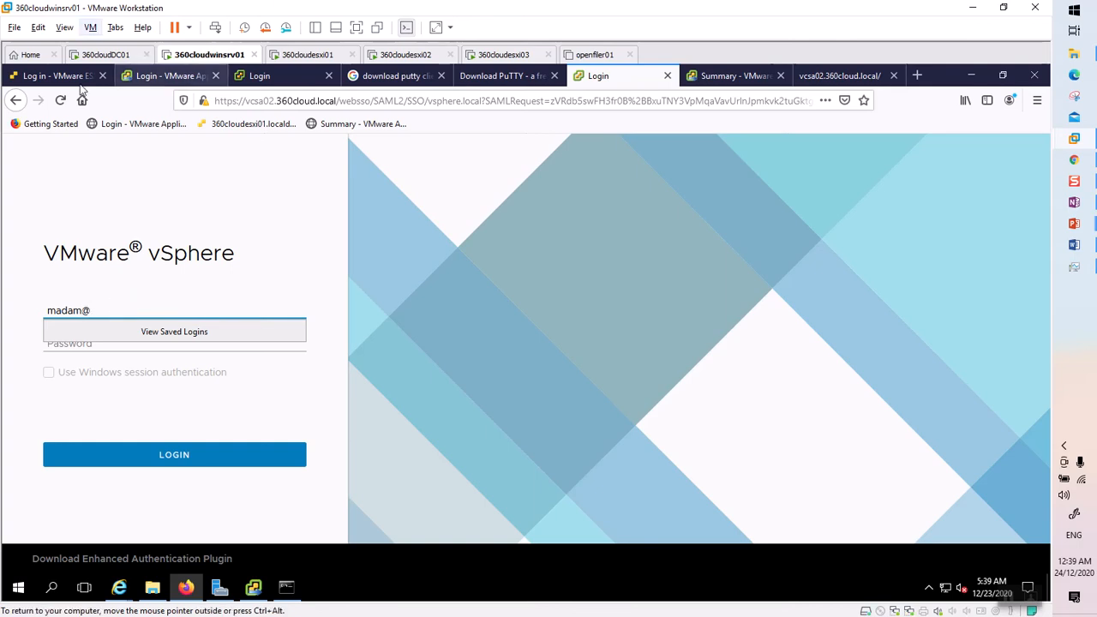
pyautogui.click(116, 57)
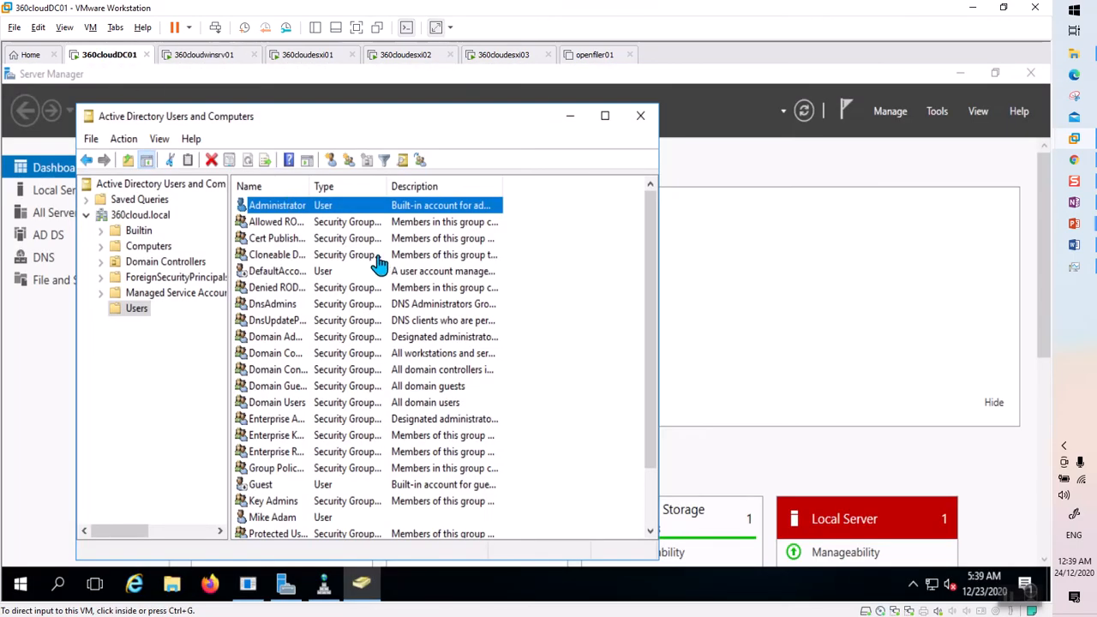
# Read the domain user's logon name on the Account tab, then return to the vSphere login.
pyautogui.click(283, 519)
pyautogui.doubleClick(283, 519)
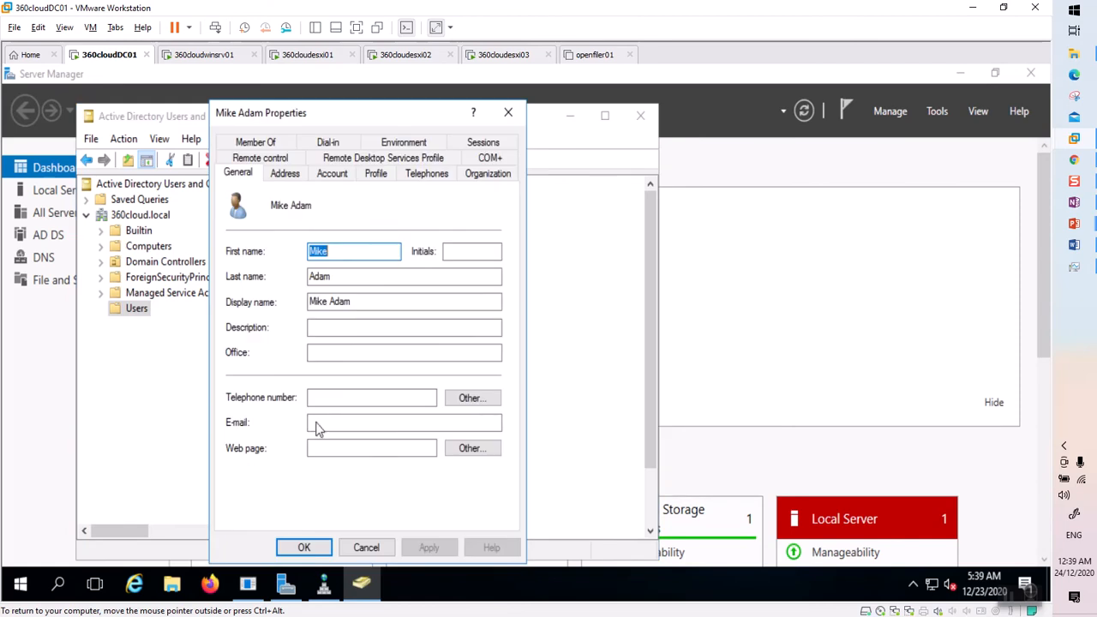
pyautogui.click(334, 174)
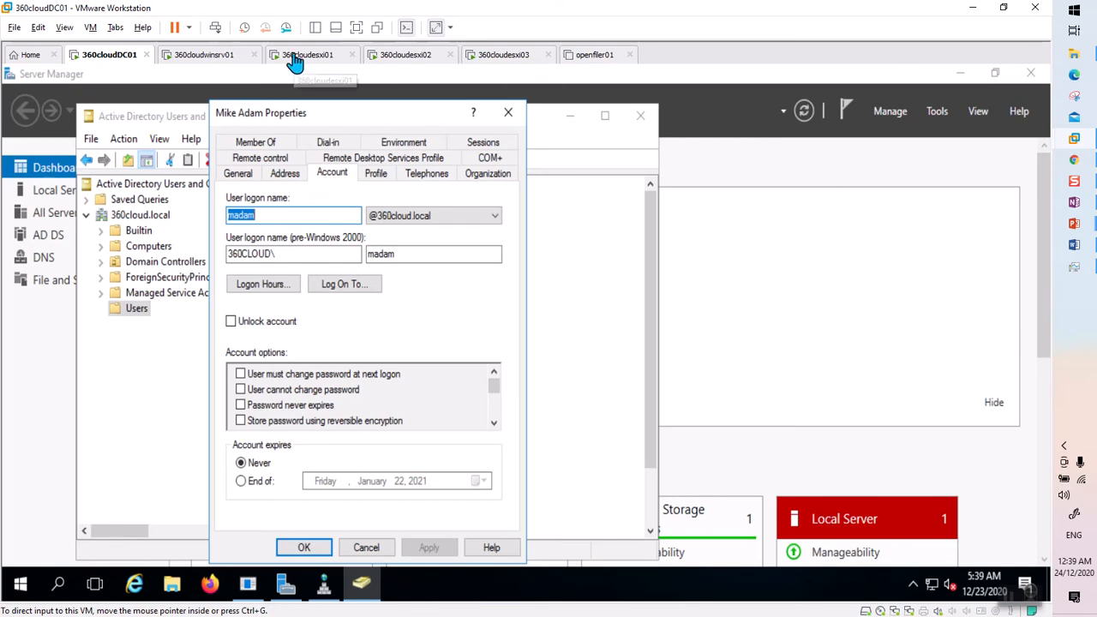
pyautogui.click(228, 58)
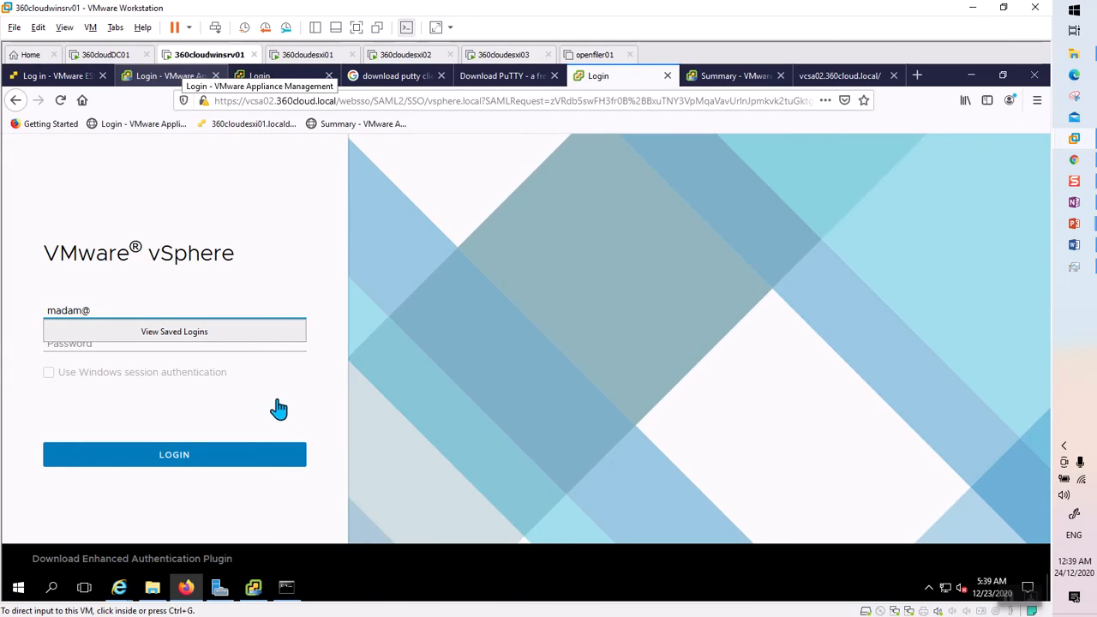
pyautogui.click(152, 307)
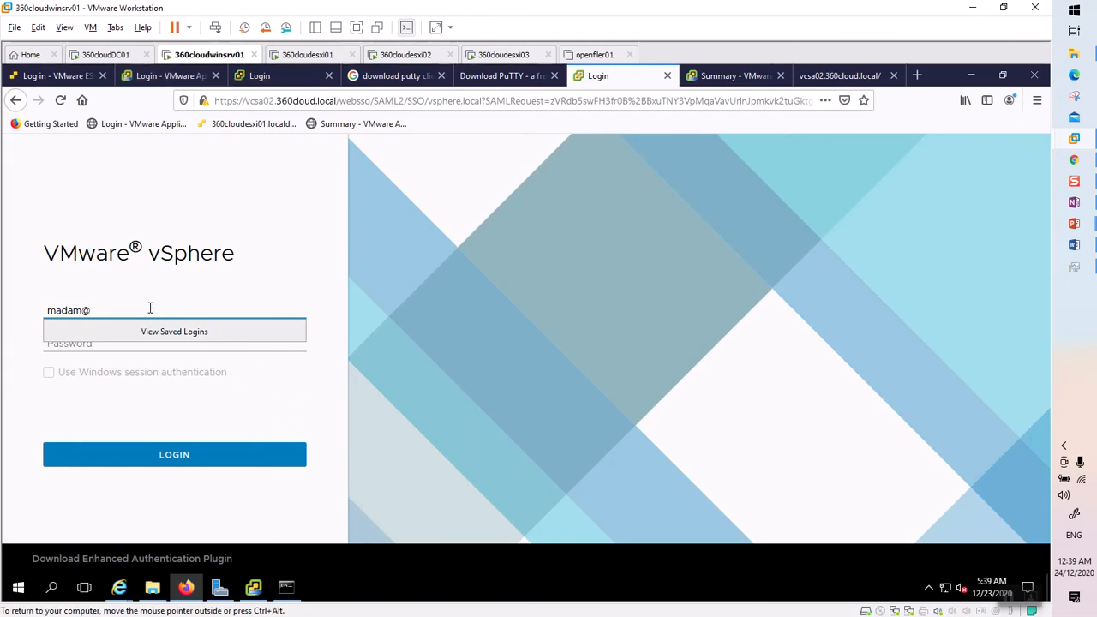
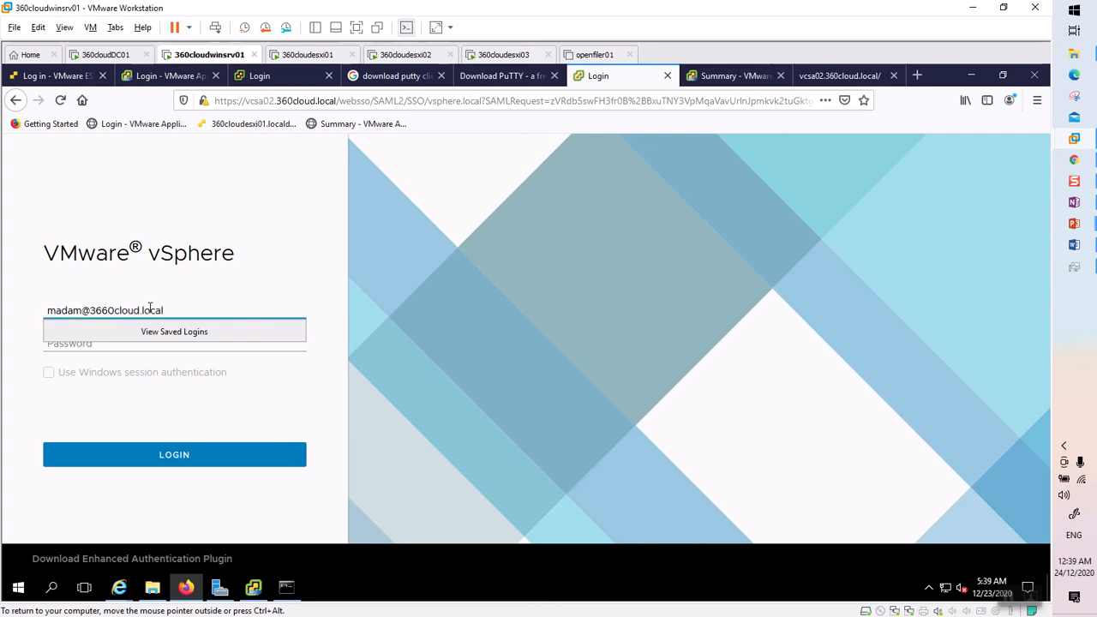
# Enter the domain user's UPN username and password and submit the login.
pyautogui.click(138, 360)
pyautogui.click(133, 347)
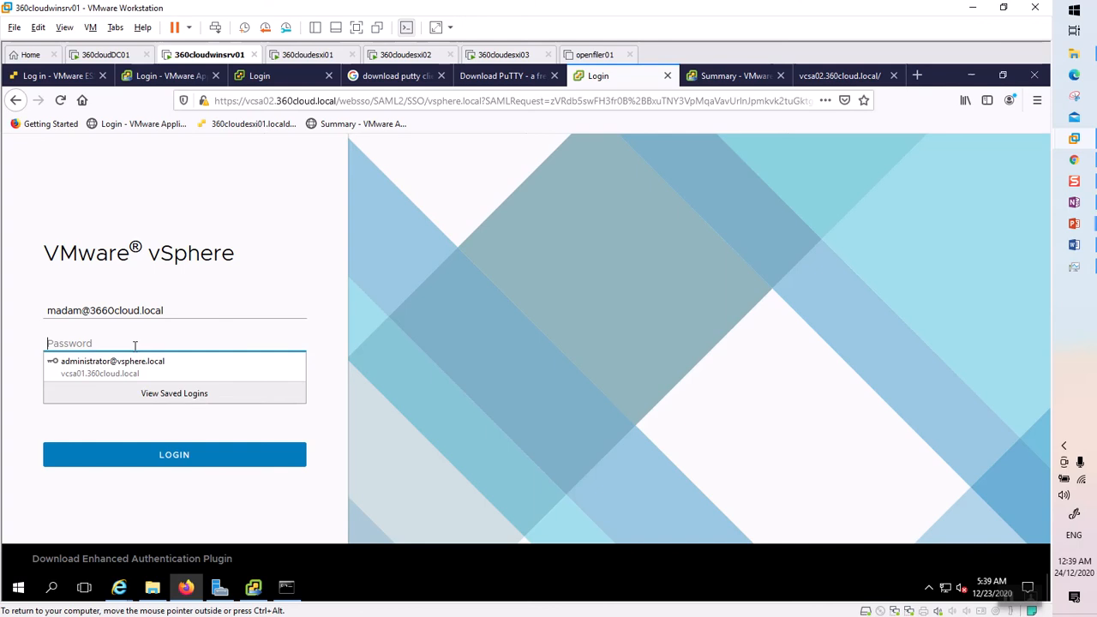
pyautogui.write('*****')
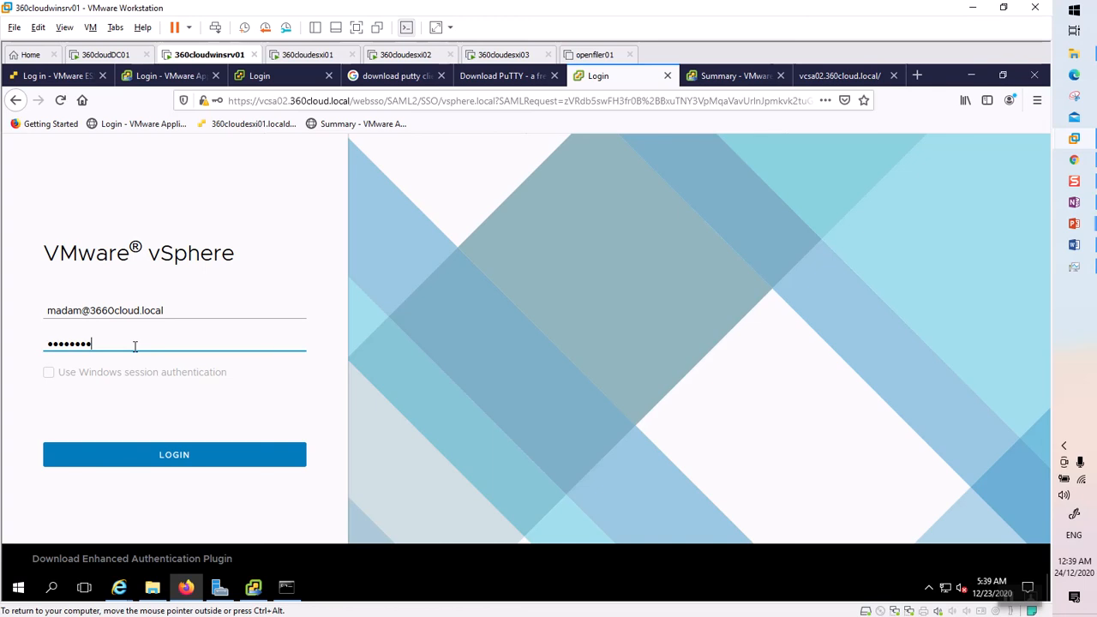
pyautogui.press('BackSpace')
pyautogui.press('BackSpace')
pyautogui.press('BackSpace')
pyautogui.press('BackSpace')
pyautogui.press('BackSpace')
pyautogui.press('BackSpace')
pyautogui.press('BackSpace')
pyautogui.write('*')
pyautogui.click(182, 455)
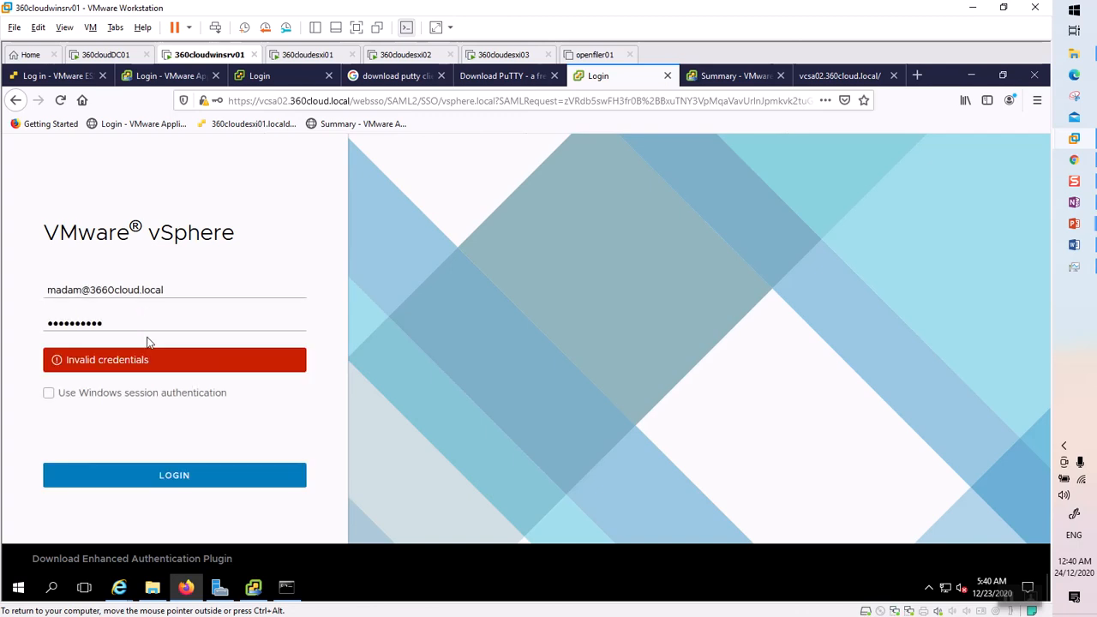
# After the invalid-credentials error, fix the domain typo and password and sign in successfully.
pyautogui.click(156, 319)
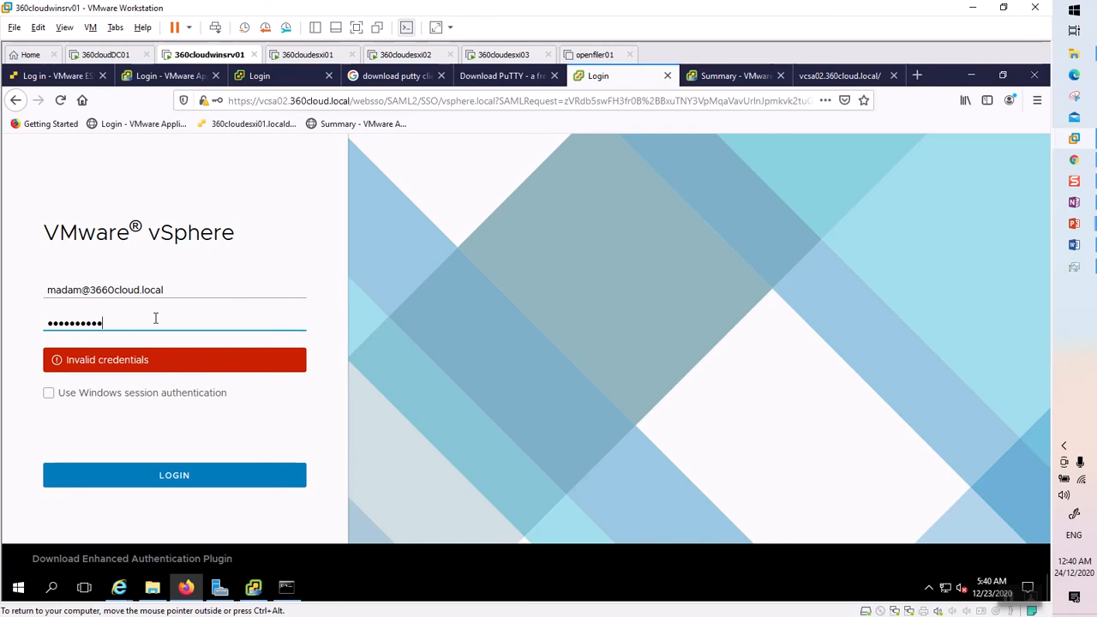
pyautogui.press('Return')
pyautogui.click(109, 289)
pyautogui.press('BackSpace')
pyautogui.click(122, 328)
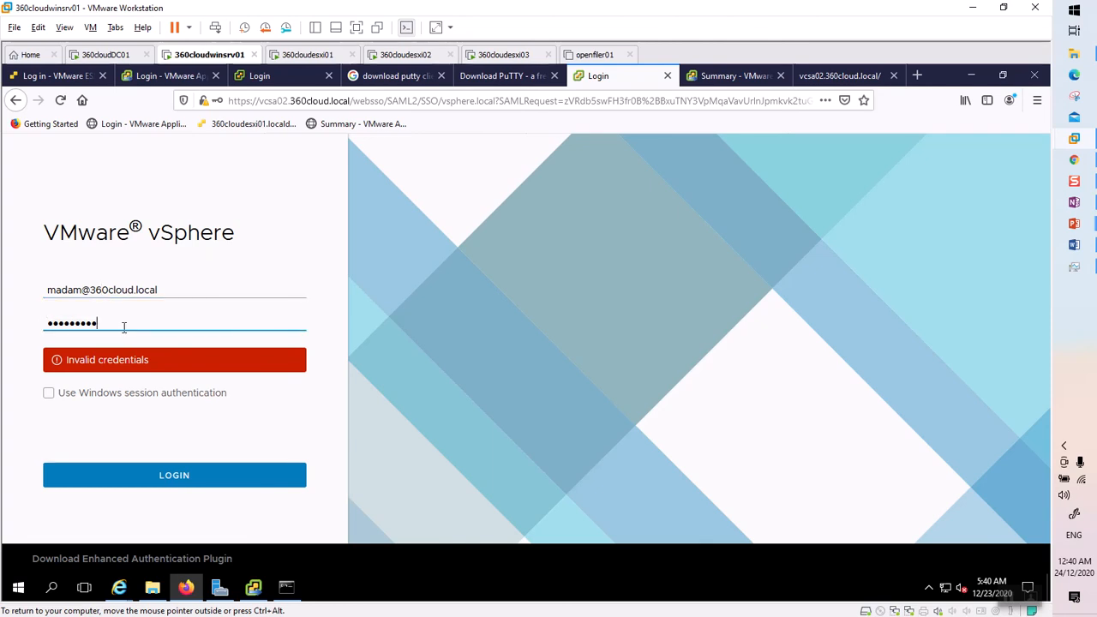
pyautogui.write('•')
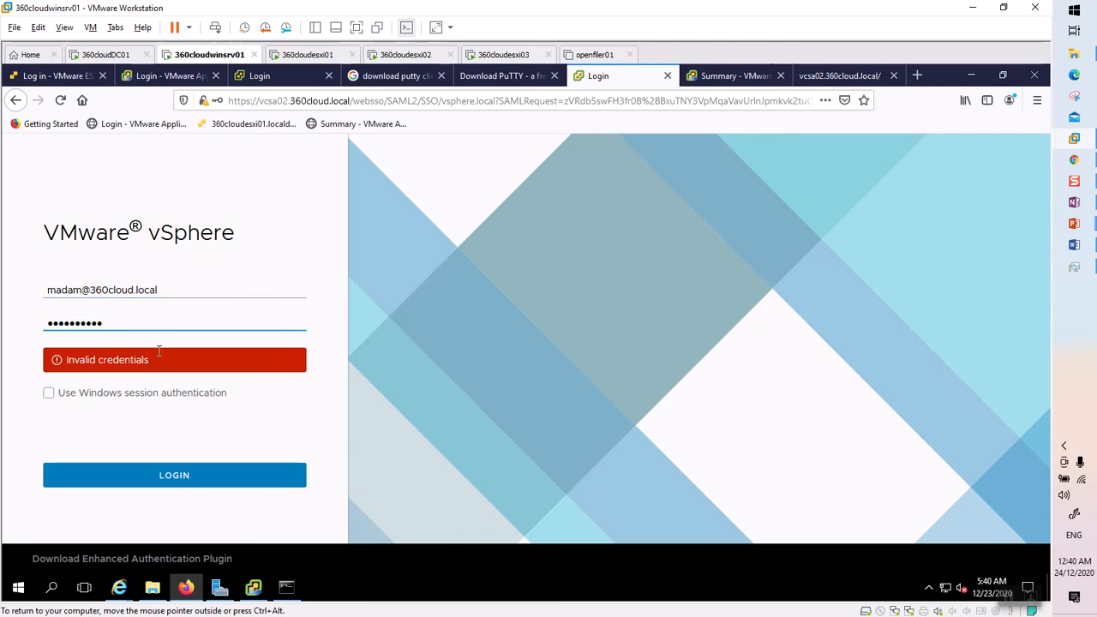
pyautogui.click(172, 479)
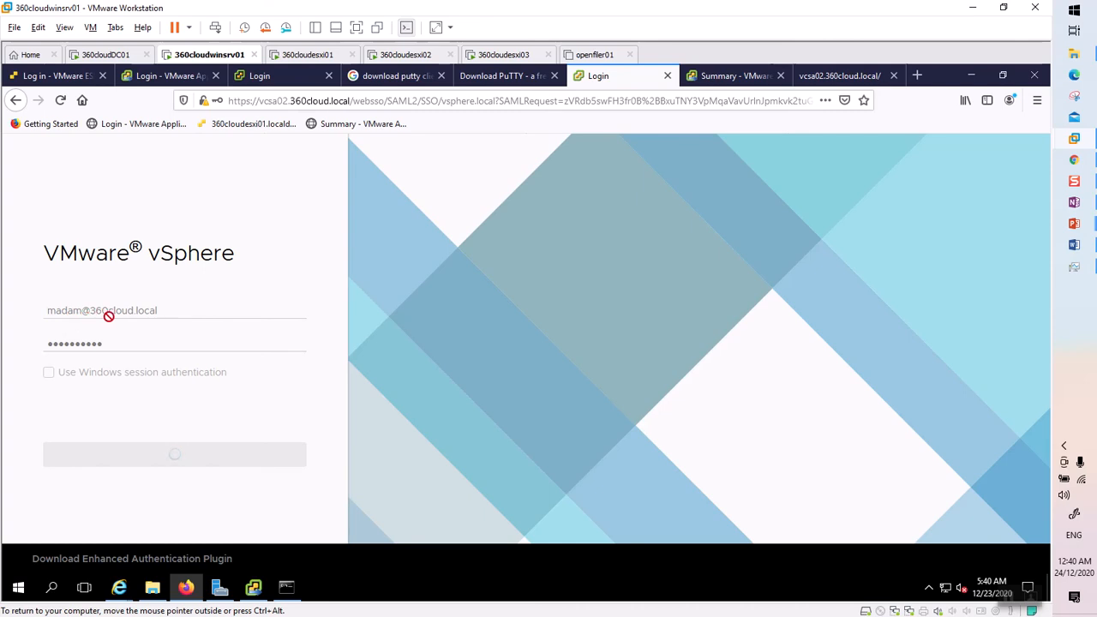
pyautogui.click(269, 220)
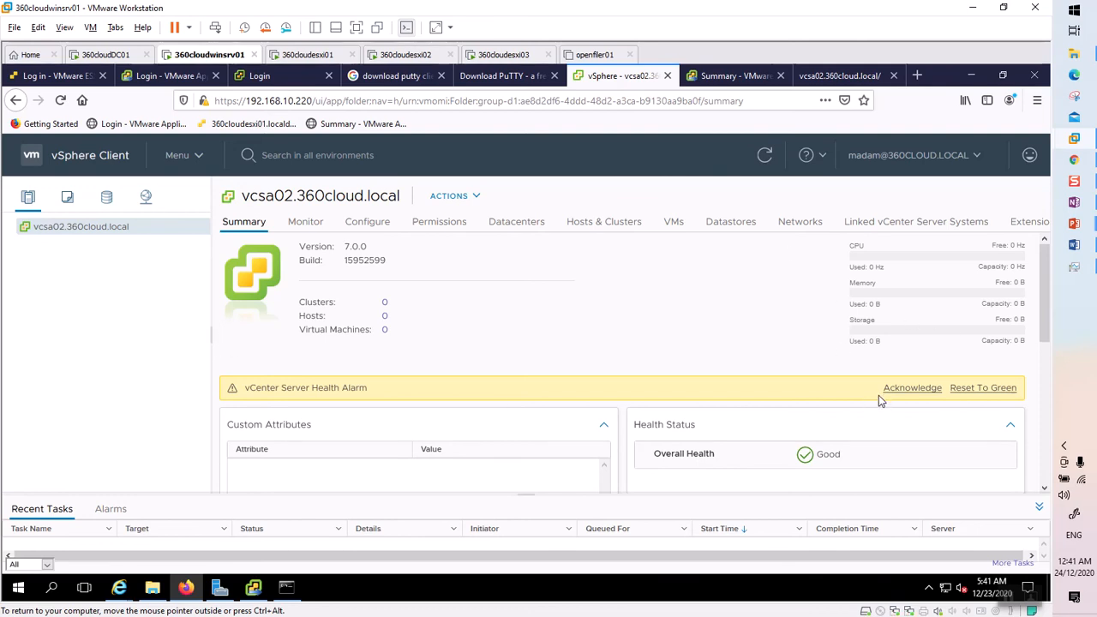
# Dismiss the vCenter Server Health Alarm and list vcsa02's hosts, clusters and virtual machines.
pyautogui.click(911, 392)
pyautogui.click(912, 388)
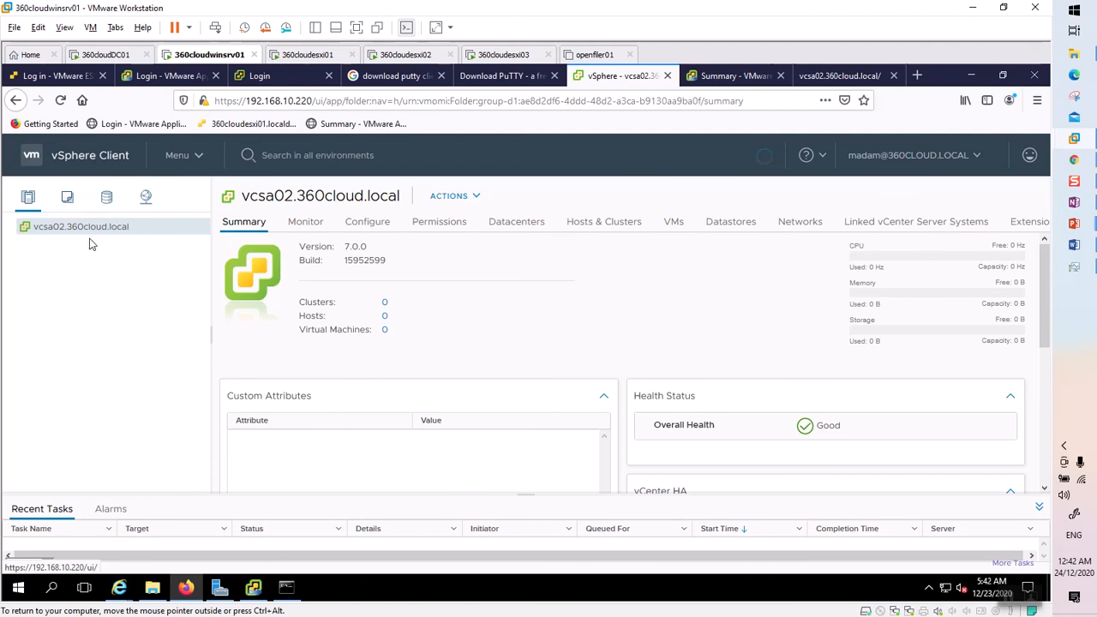
pyautogui.click(611, 221)
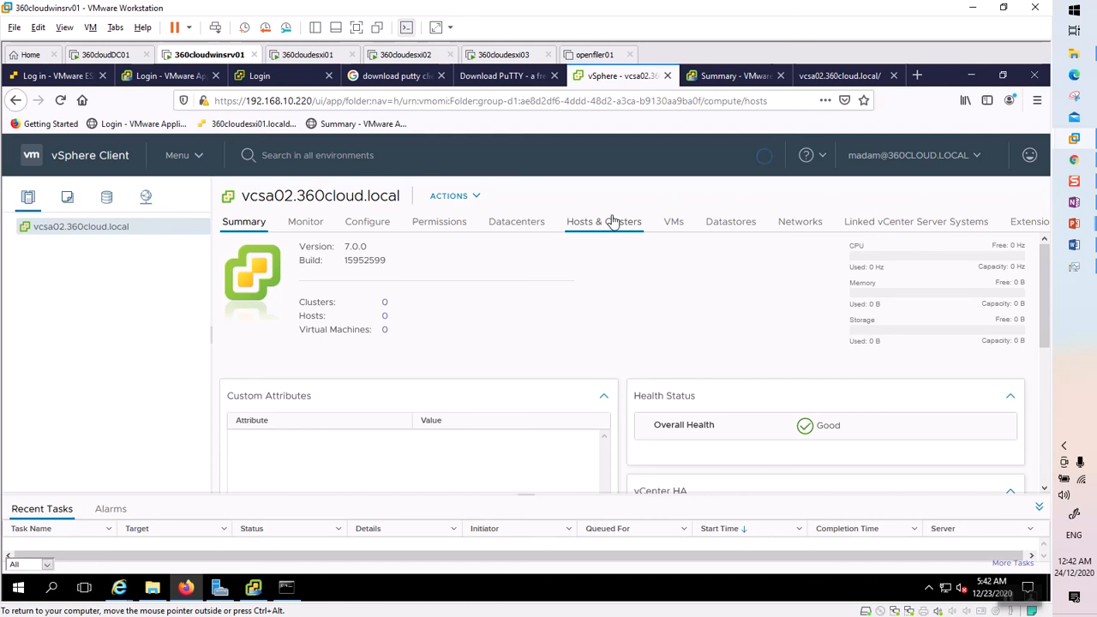
pyautogui.click(675, 225)
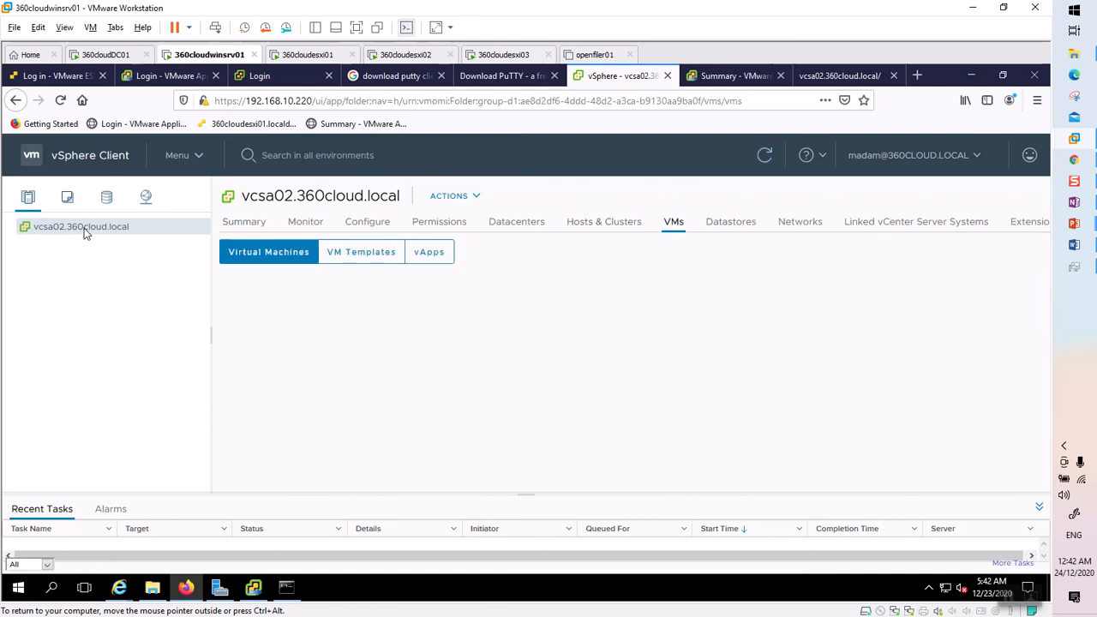
pyautogui.click(977, 155)
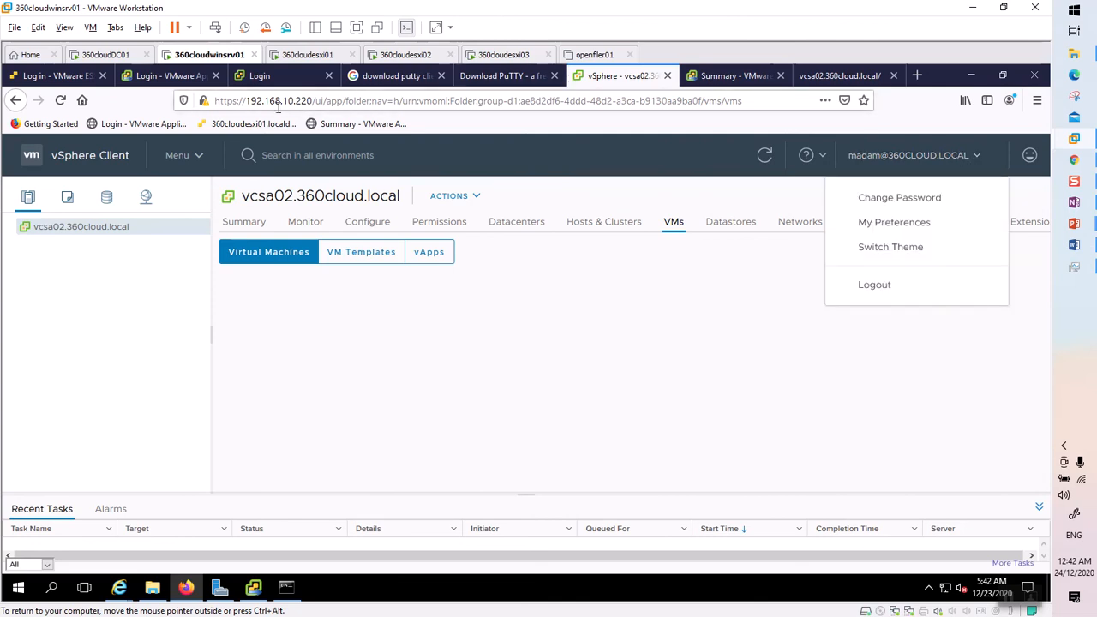
pyautogui.click(308, 100)
pyautogui.click(313, 100)
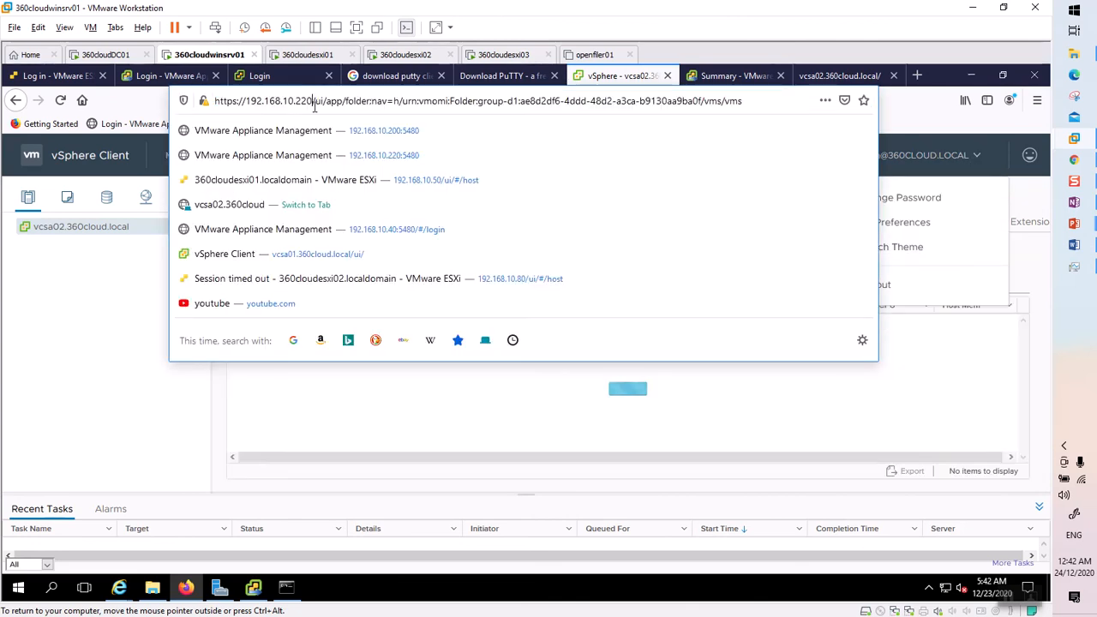
pyautogui.moveTo(313, 100); pyautogui.dragTo(214, 100)
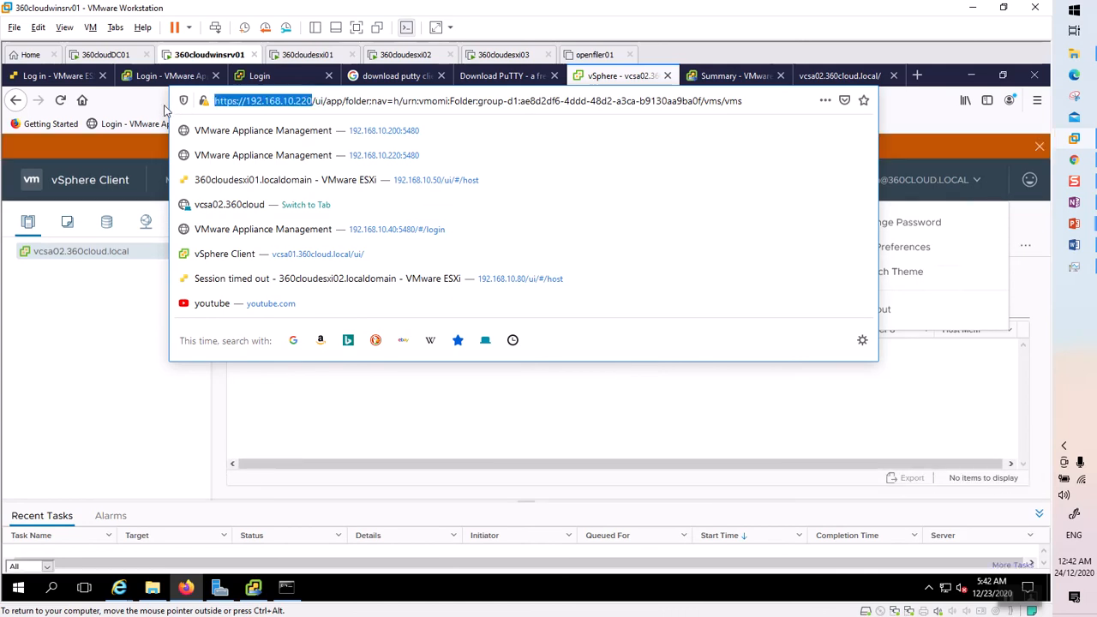
pyautogui.click(121, 591)
# In Internet Explorer, load the vCenter address and launch the HTML5 vSphere Client past the certificate warning.
pyautogui.click(123, 593)
pyautogui.click(123, 593)
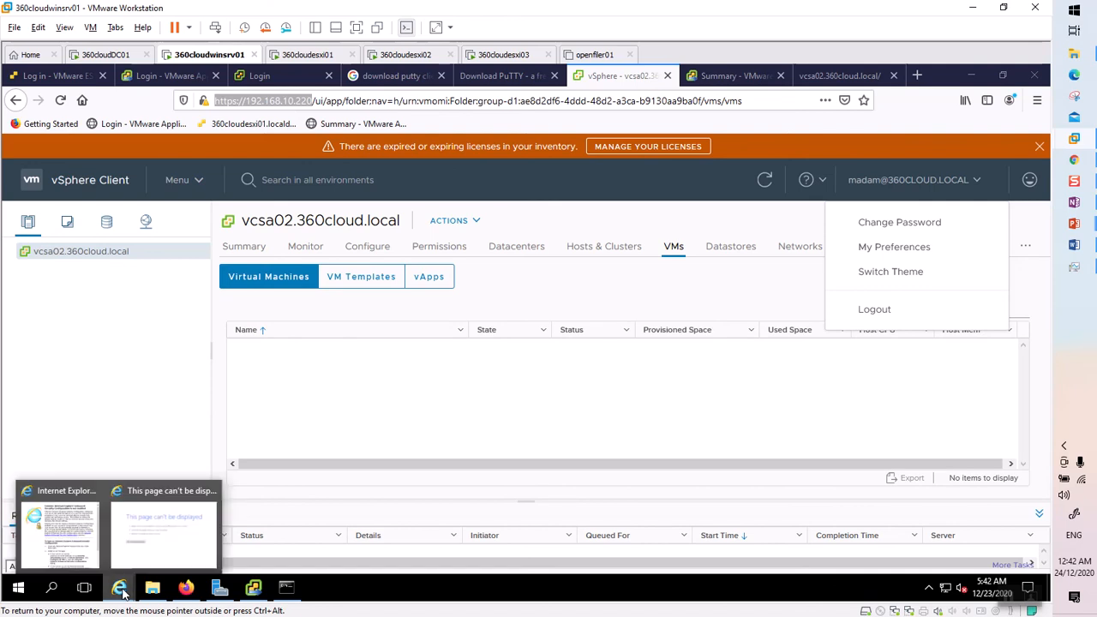
pyautogui.click(181, 537)
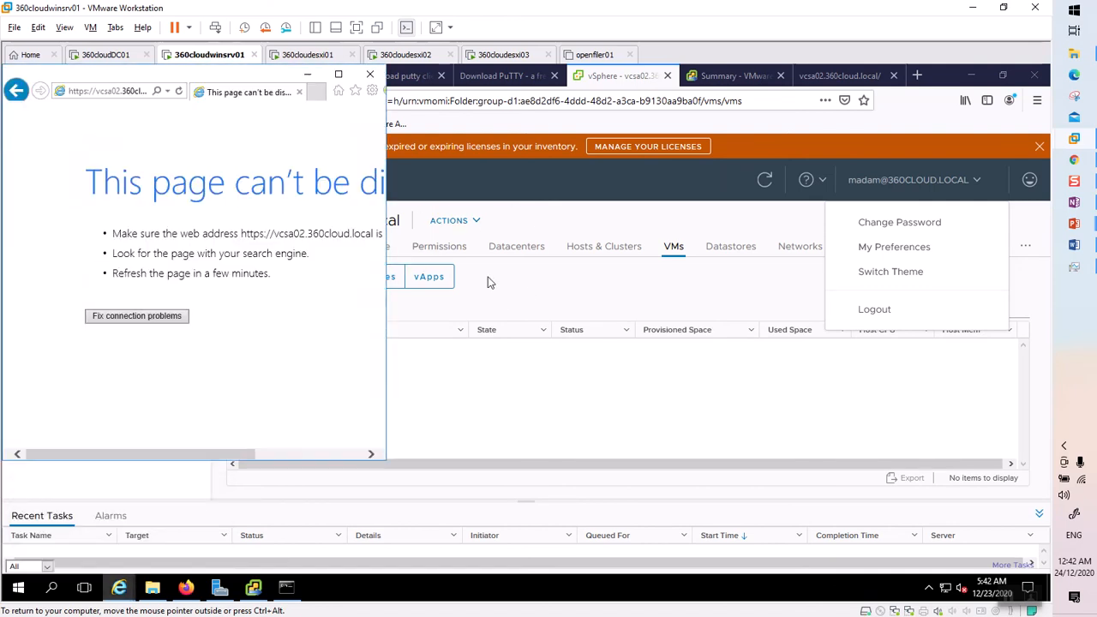
pyautogui.click(134, 88)
pyautogui.write('https://192.168.10.200')
pyautogui.press('Return')
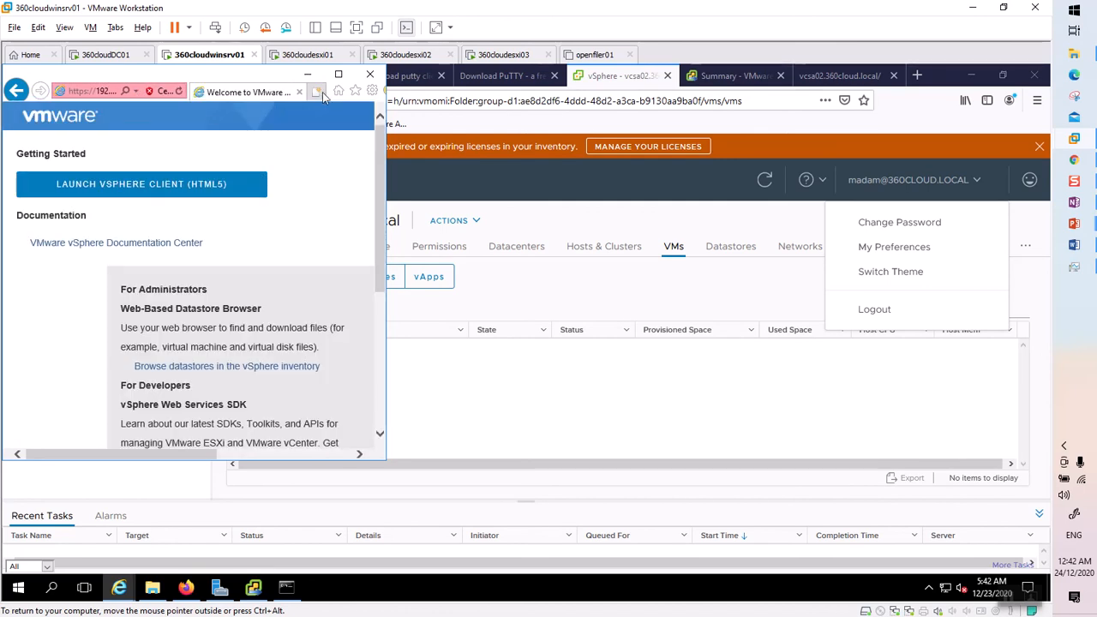
pyautogui.click(171, 187)
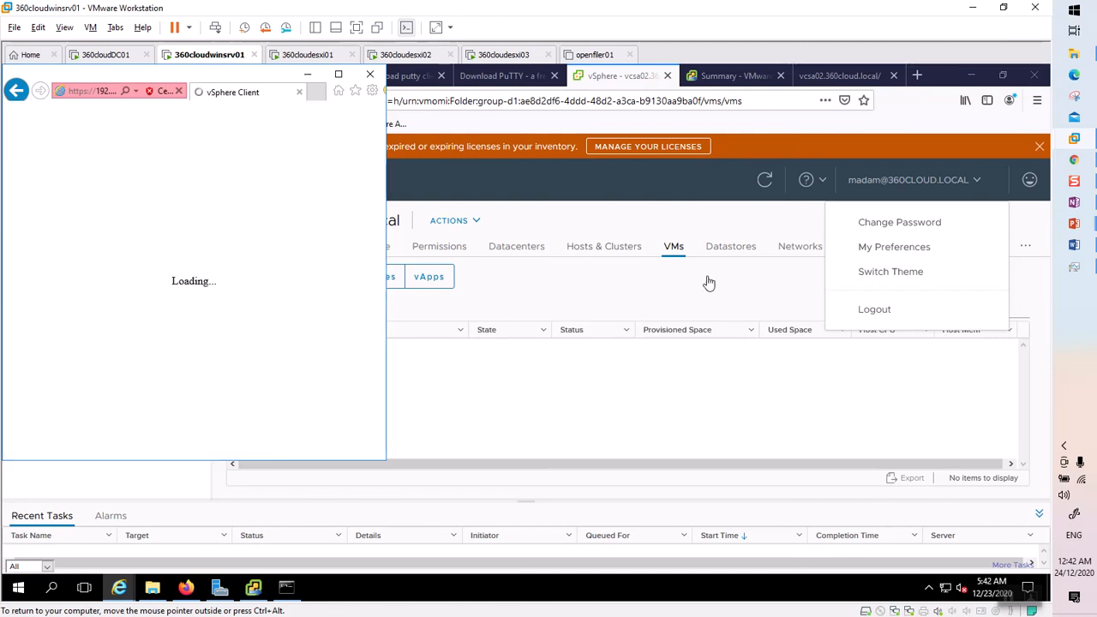
pyautogui.click(338, 74)
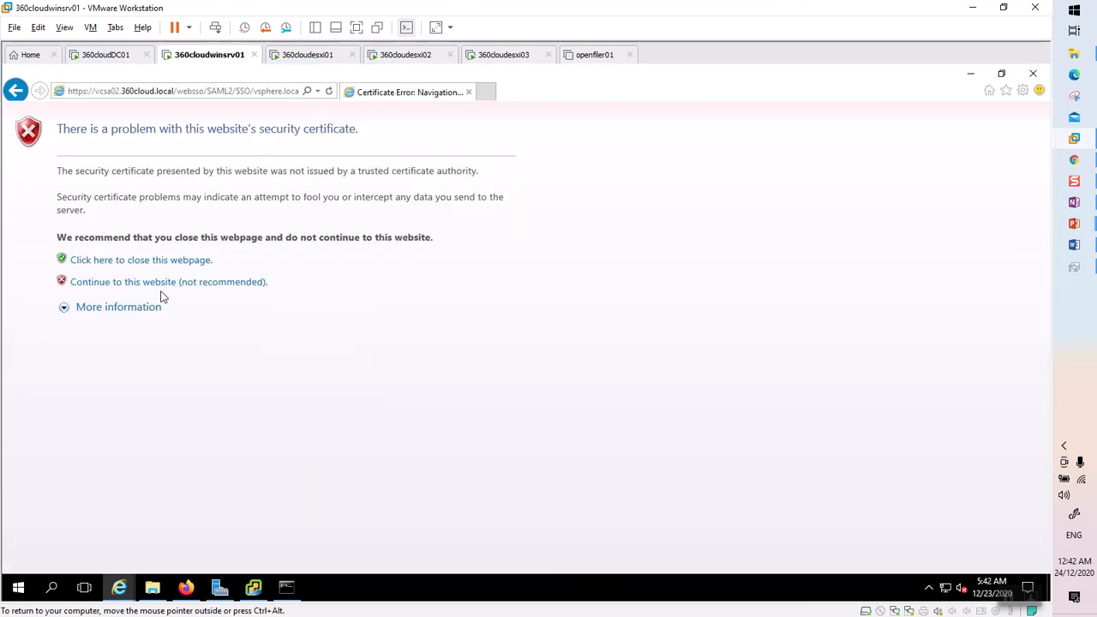
pyautogui.click(162, 283)
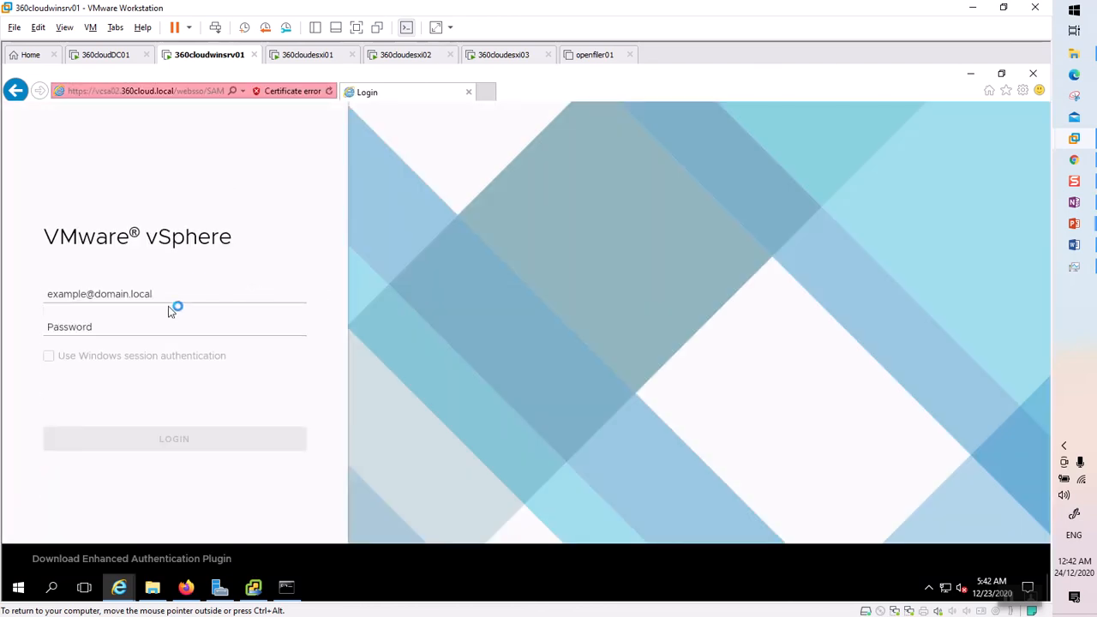
pyautogui.click(172, 294)
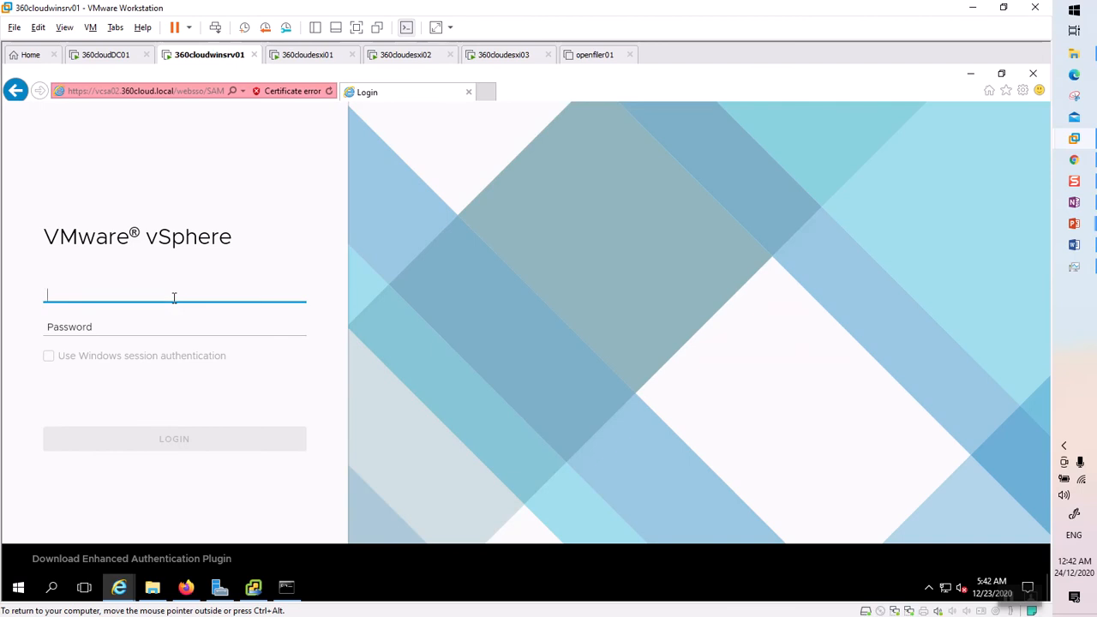
pyautogui.write('administrator@vsp')
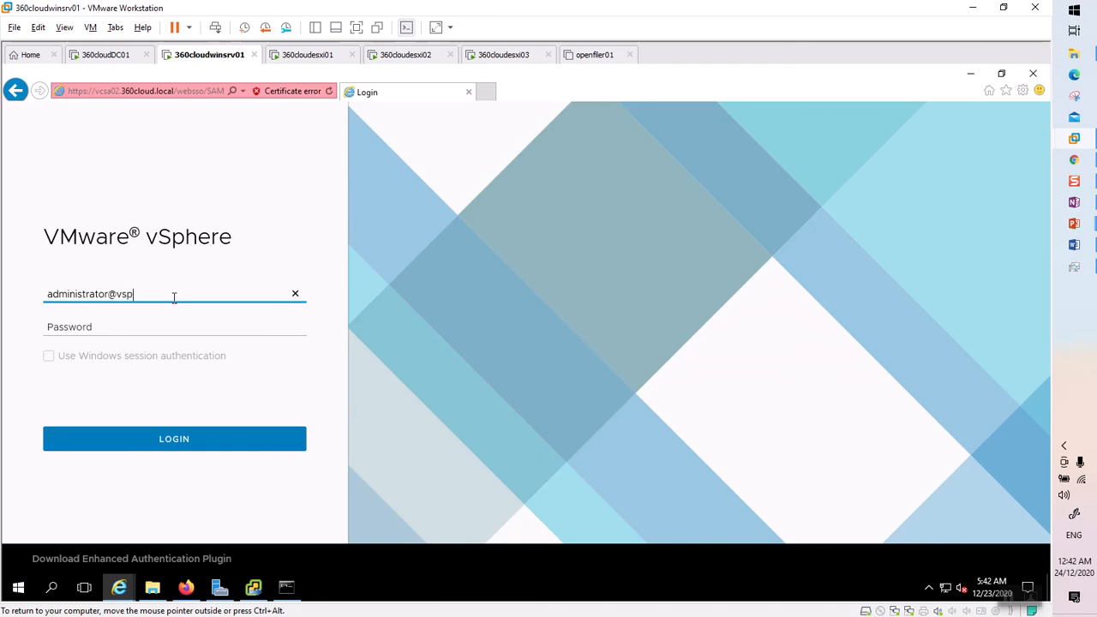
pyautogui.write('here.local')
pyautogui.press('Tab')
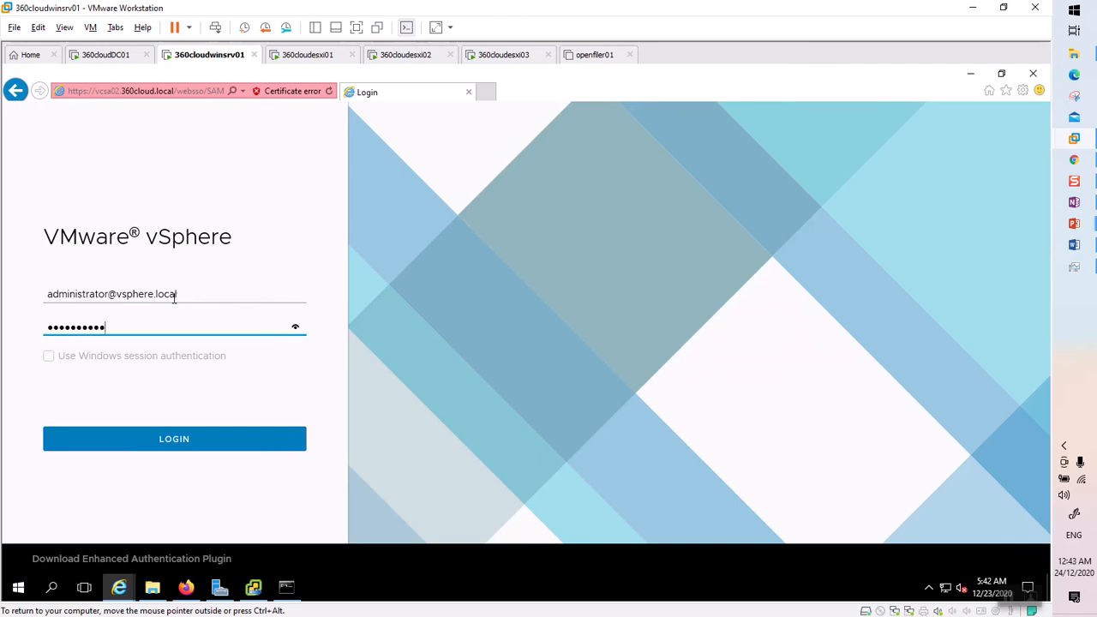
pyautogui.click(183, 447)
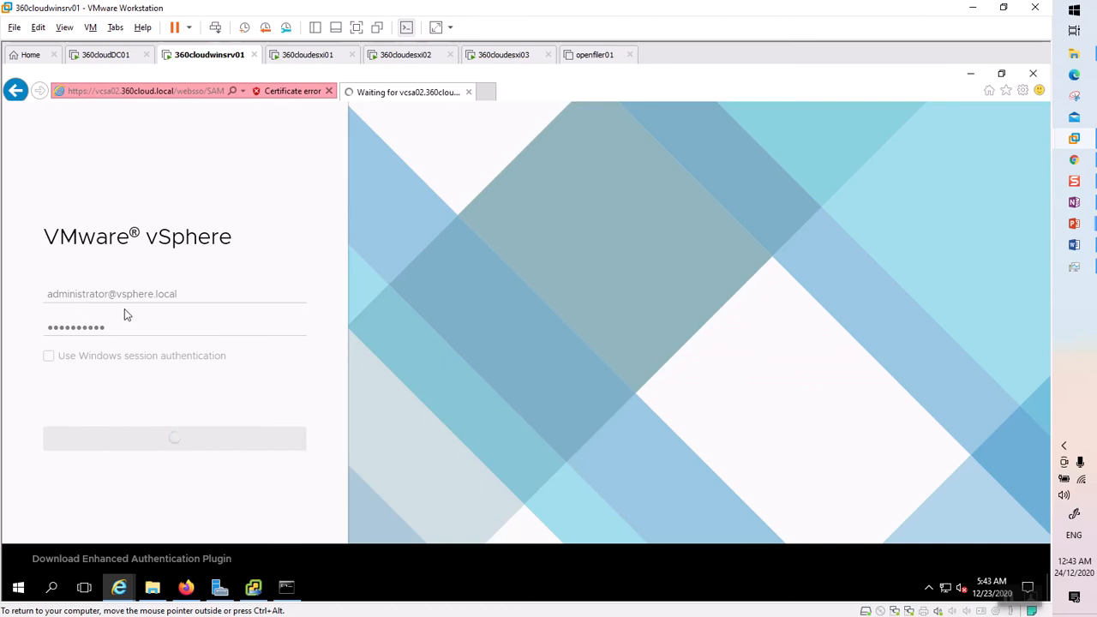
pyautogui.click(187, 588)
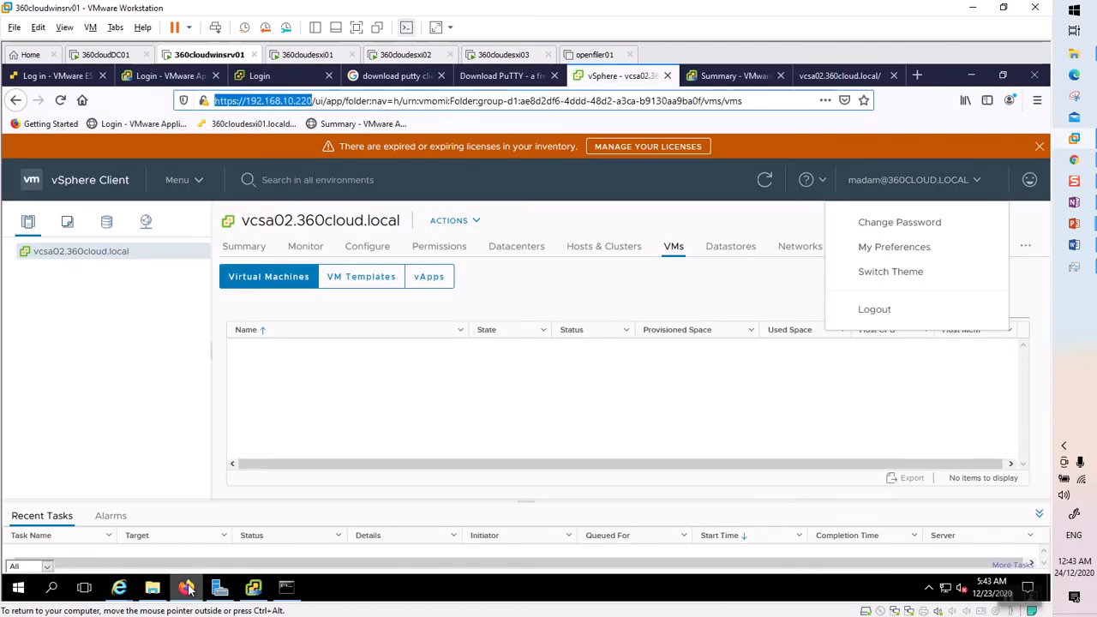
# Dismiss madam's account menu and show vcsa02's Permissions tab in the administrator's IE session.
pyautogui.click(103, 353)
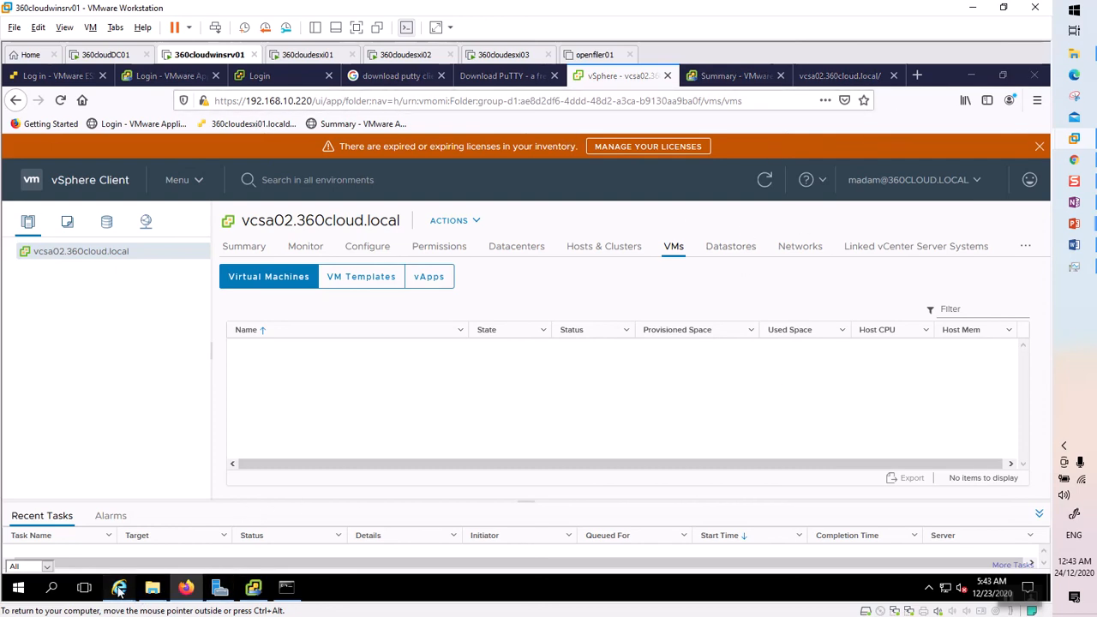
pyautogui.moveTo(120, 587)
pyautogui.click(160, 521)
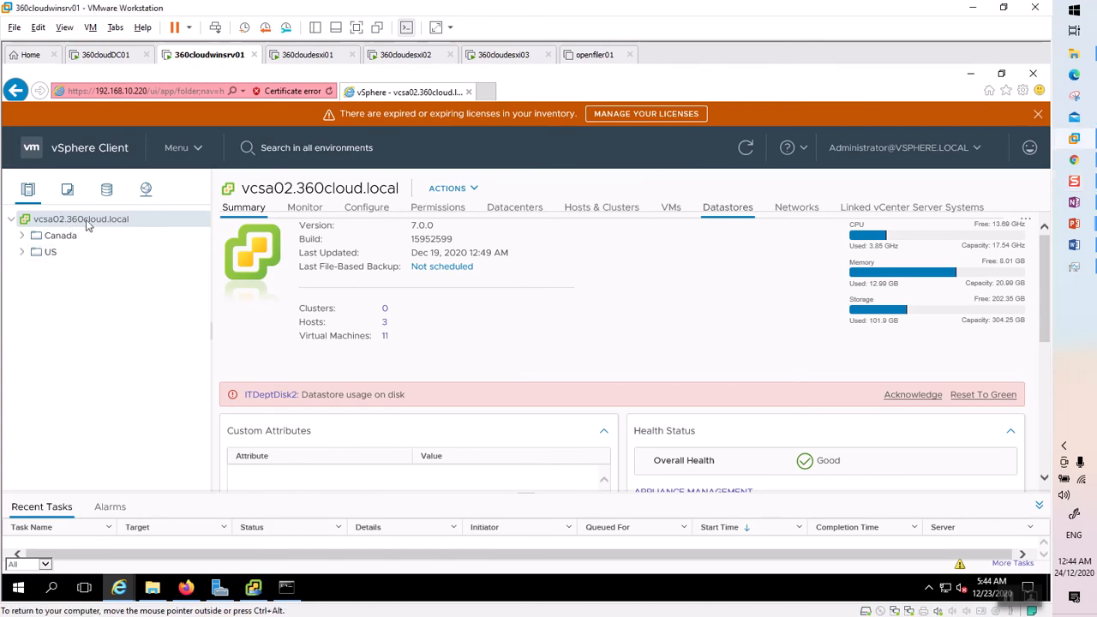
pyautogui.click(442, 210)
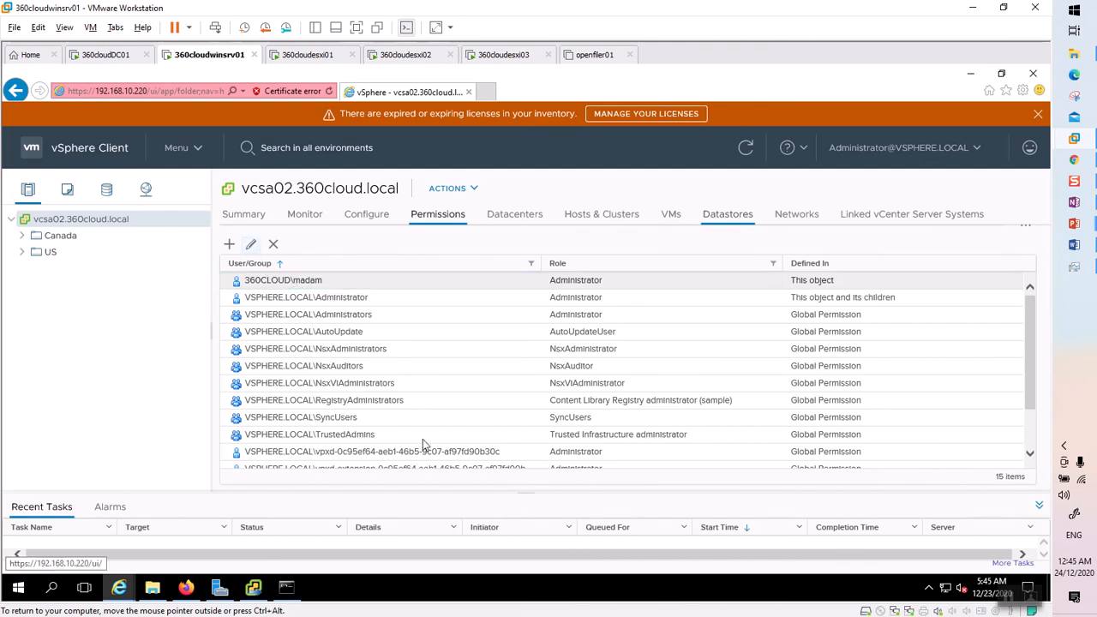
# Edit 360CLOUD\madam's Administrator role on vcsa02 to propagate to children, then return to Firefox.
pyautogui.click(250, 243)
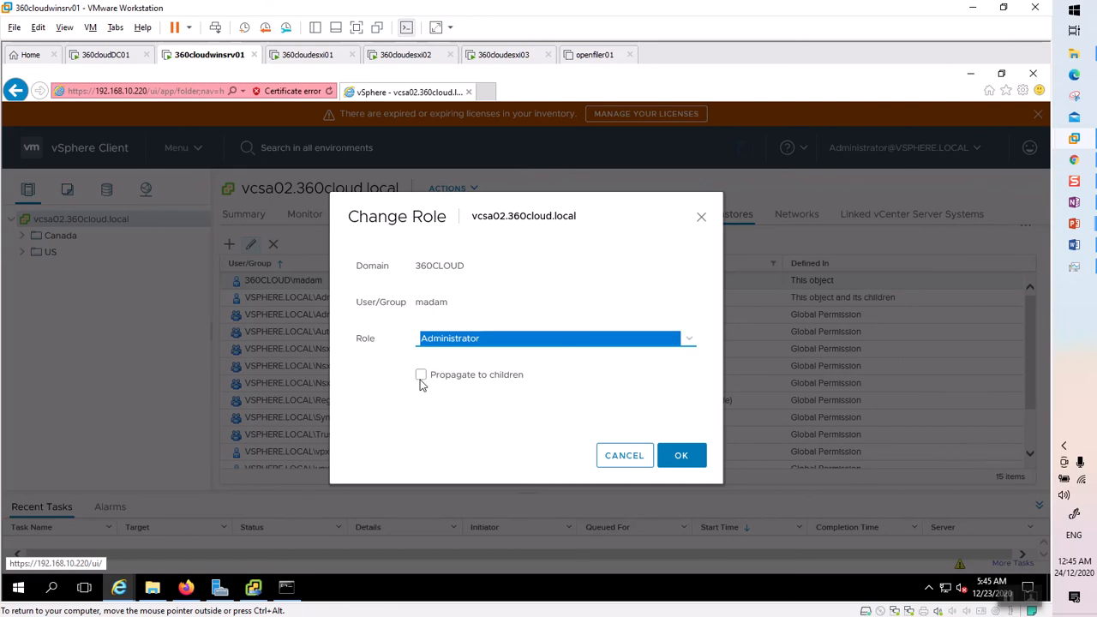
pyautogui.click(425, 375)
pyautogui.click(421, 376)
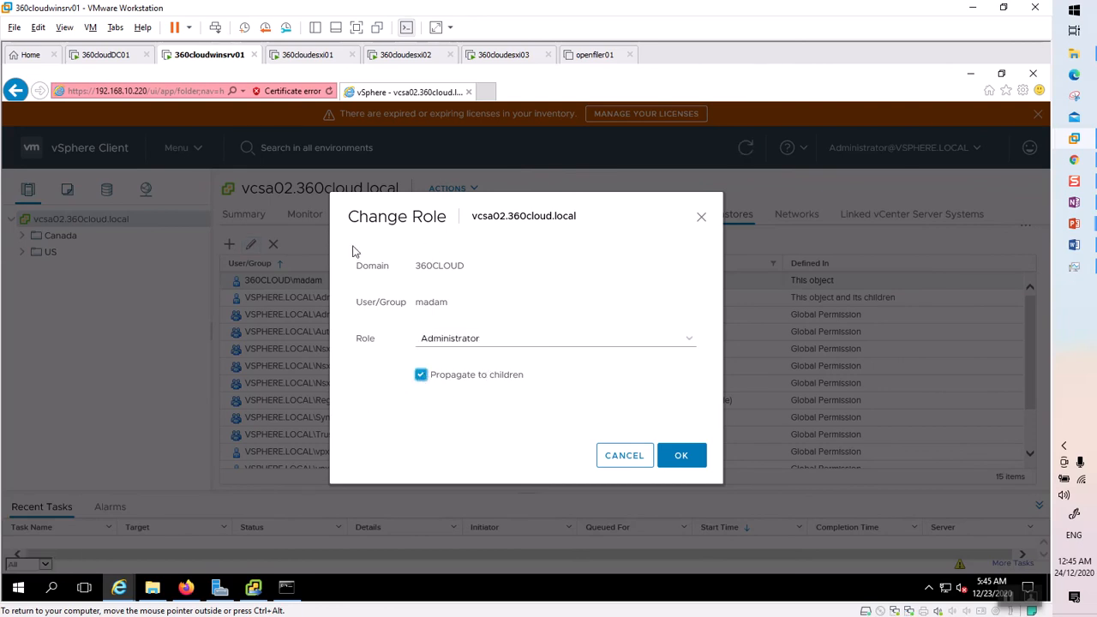
pyautogui.click(692, 459)
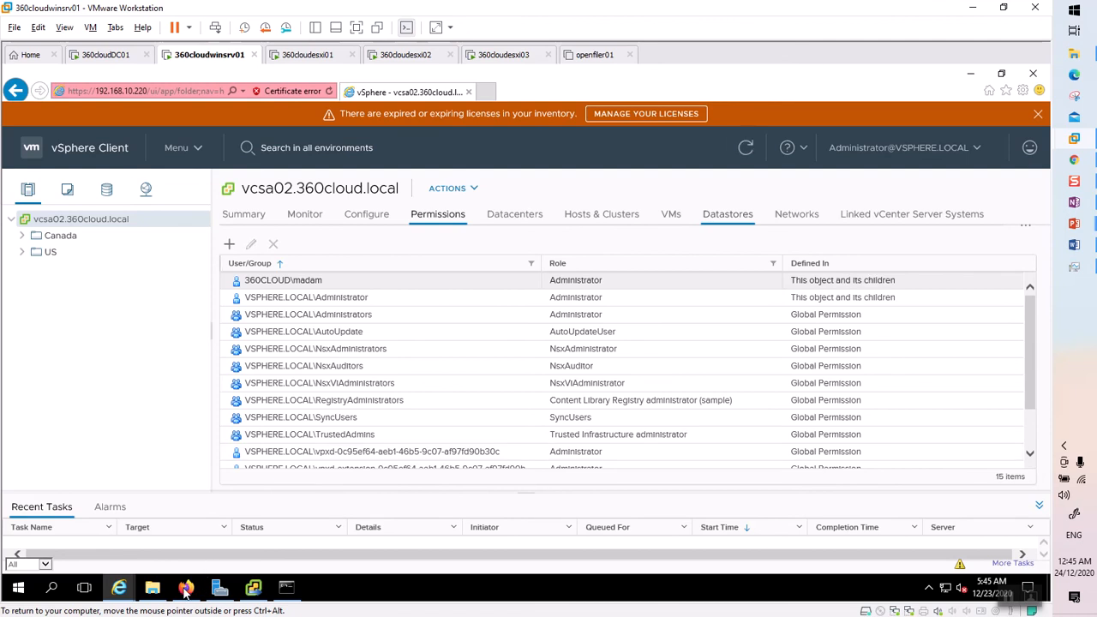
pyautogui.click(185, 590)
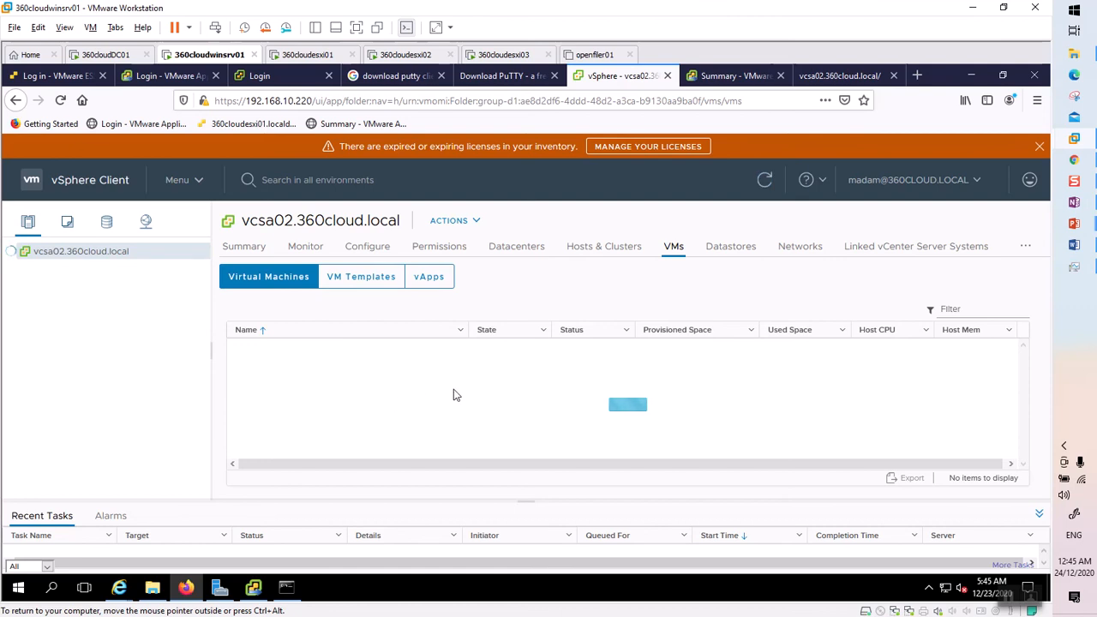
# Expand the Canada and US folders to reveal TorontoDatacenter and NYDatacenter.
pyautogui.click(21, 268)
pyautogui.click(22, 299)
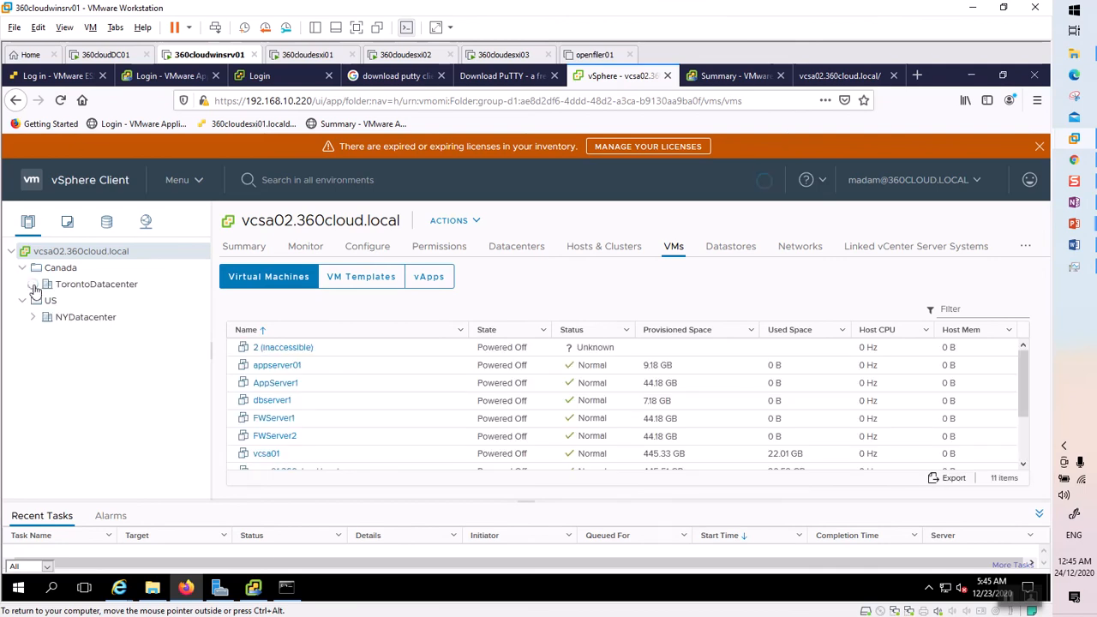